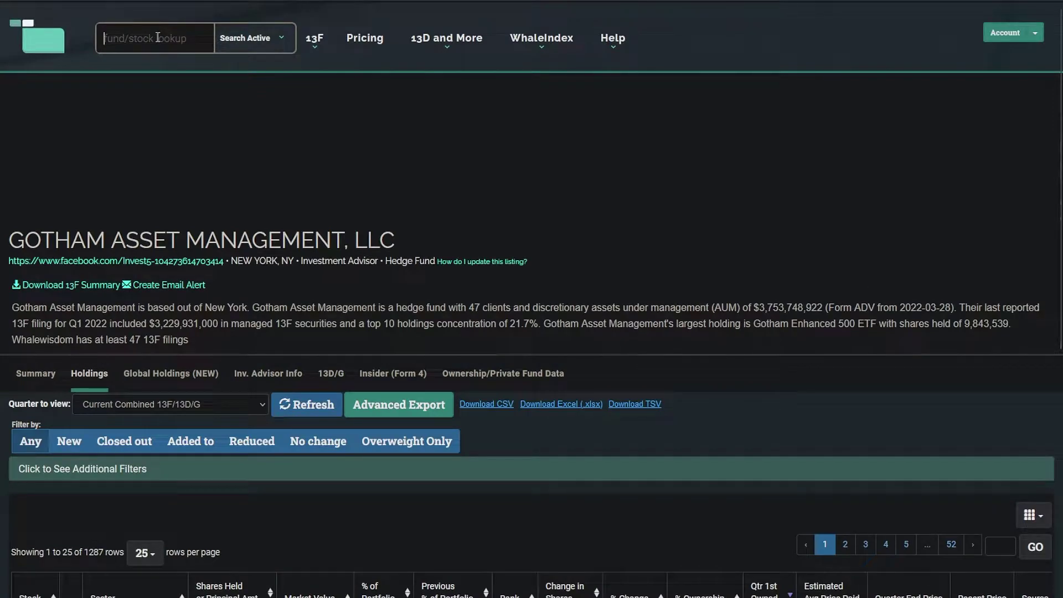
# Step: Look up Gotham Asset Management and view its holdings sorted by the quarter first owned
pyautogui.write('GOTHAM ASSET MAN')
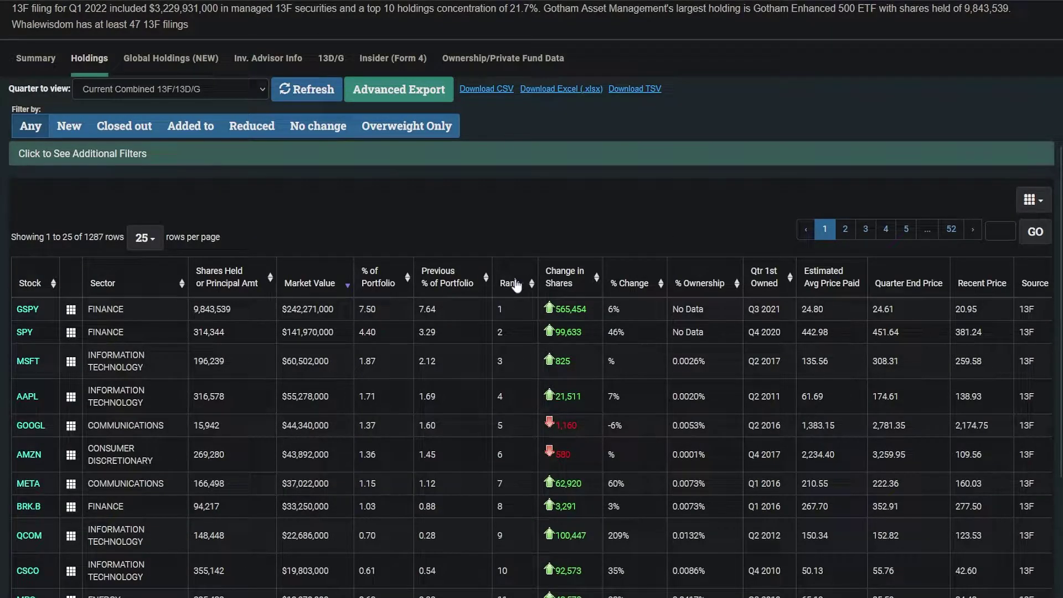
pyautogui.click(510, 284)
pyautogui.click(514, 284)
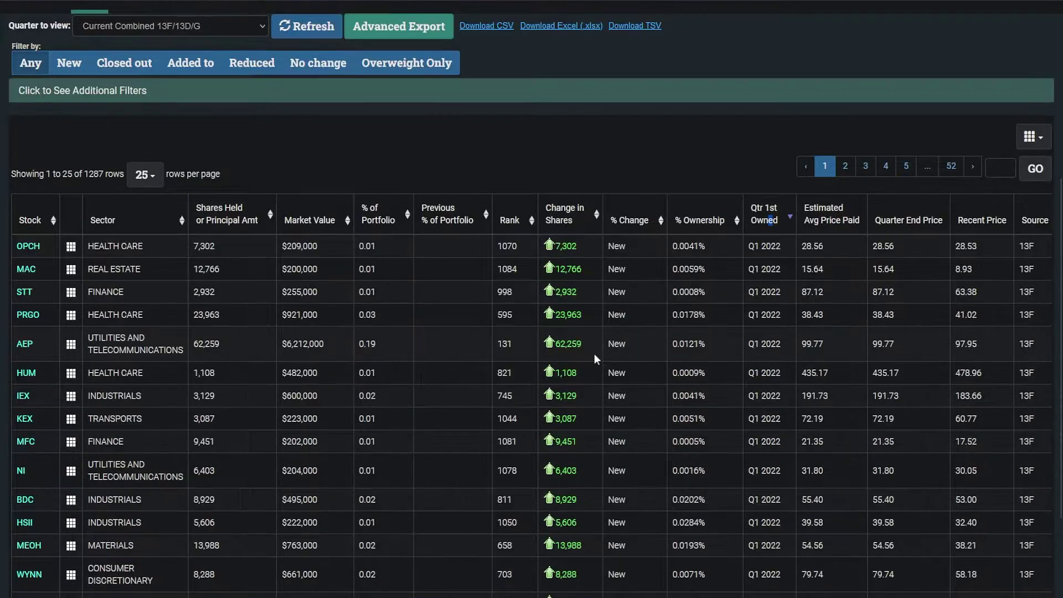
pyautogui.scroll(7, 464, 352)
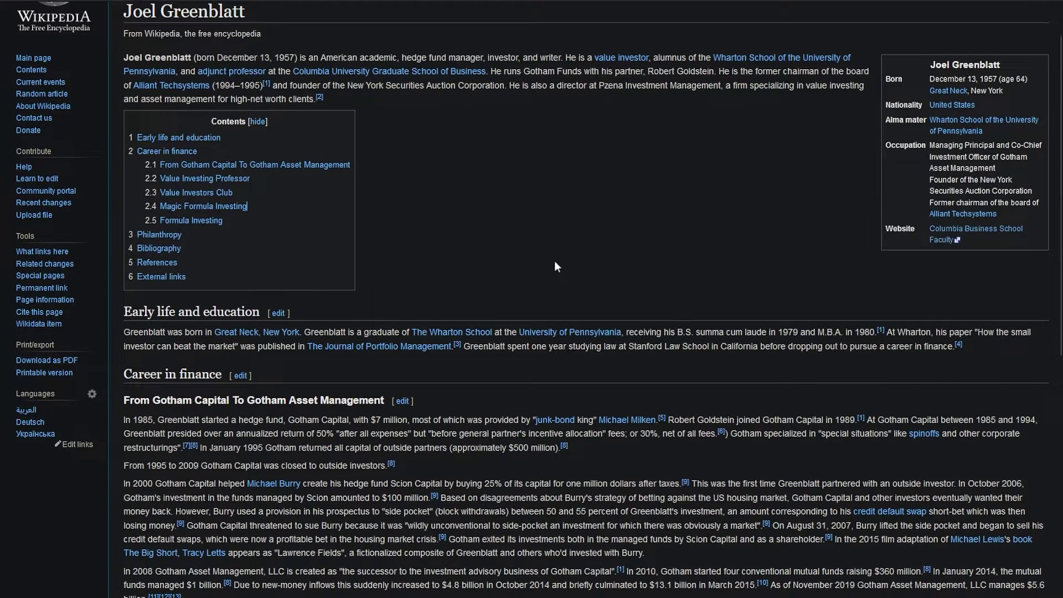
# Step: Read the career and Magic Formula Investing sections of the Joel Greenblatt article on Wikipedia
pyautogui.scroll(-3, 572, 302)
pyautogui.scroll(-2, 596, 331)
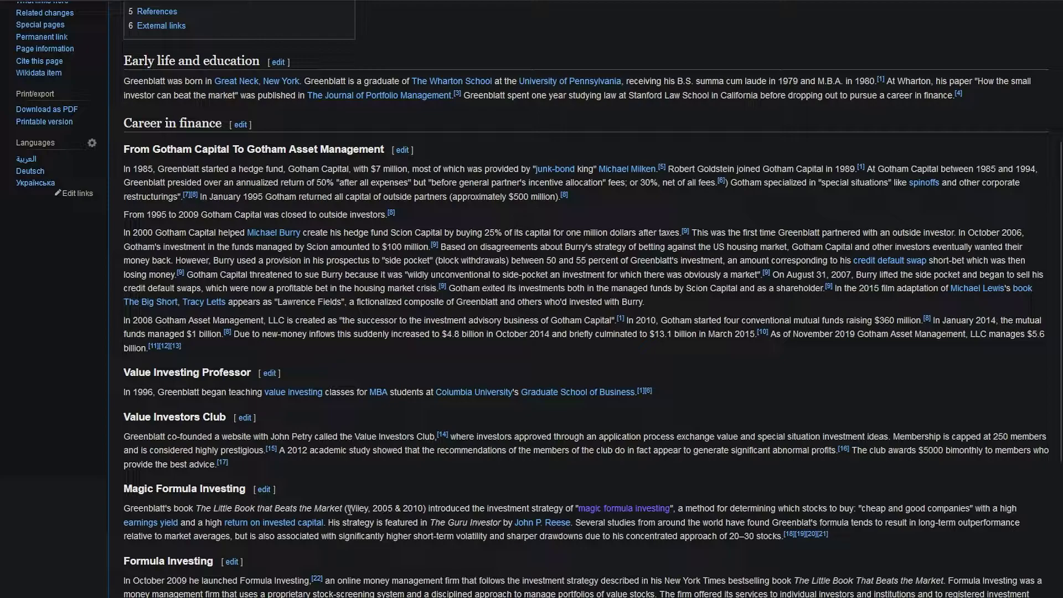
pyautogui.moveTo(342, 509); pyautogui.dragTo(244, 508)
pyautogui.click(441, 536)
pyautogui.scroll(5, 431, 522)
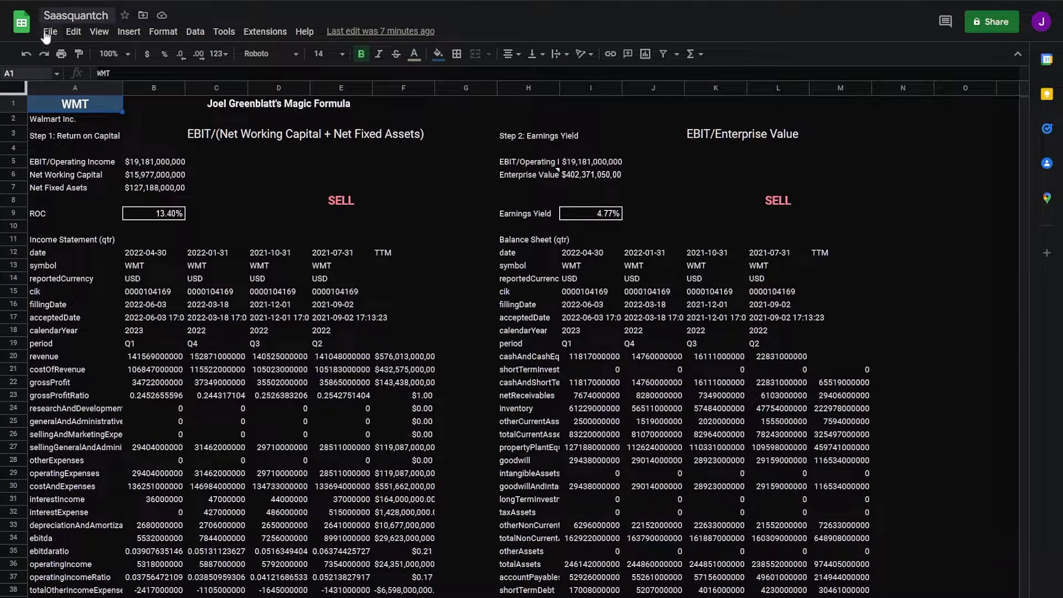
# Step: Switch to the Google Sheets file Saasquantch and enter the ticker WMT in cell A1 of a blank sheet
pyautogui.click(49, 31)
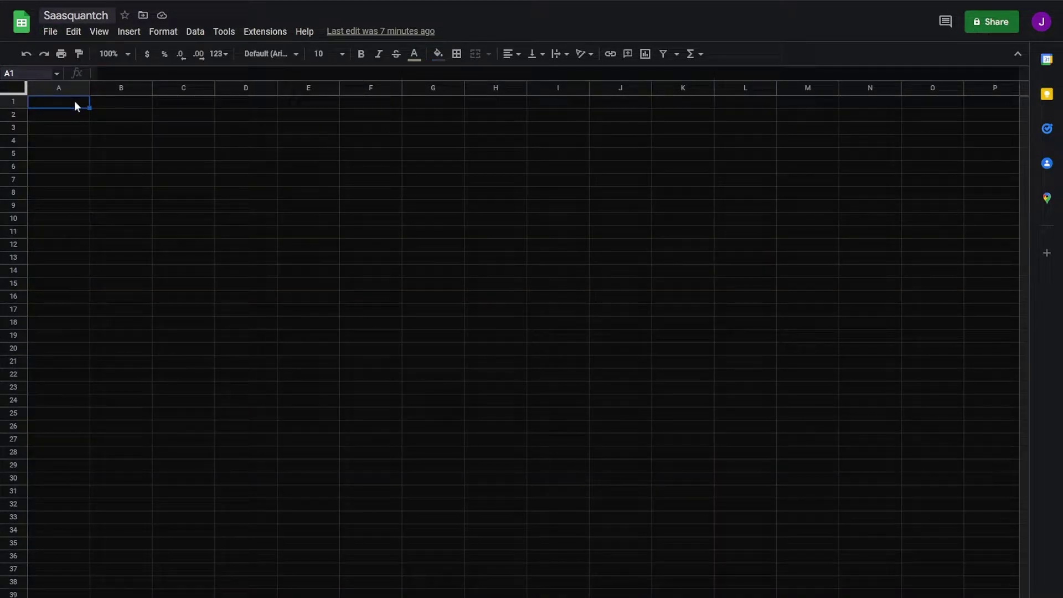
pyautogui.write('WMT')
pyautogui.press('Return')
# Step: Enter the title "Joel Greenblatt's Magic Formula" in C1 and merge it across C1:E1
pyautogui.click(183, 102)
pyautogui.write('Joel ')
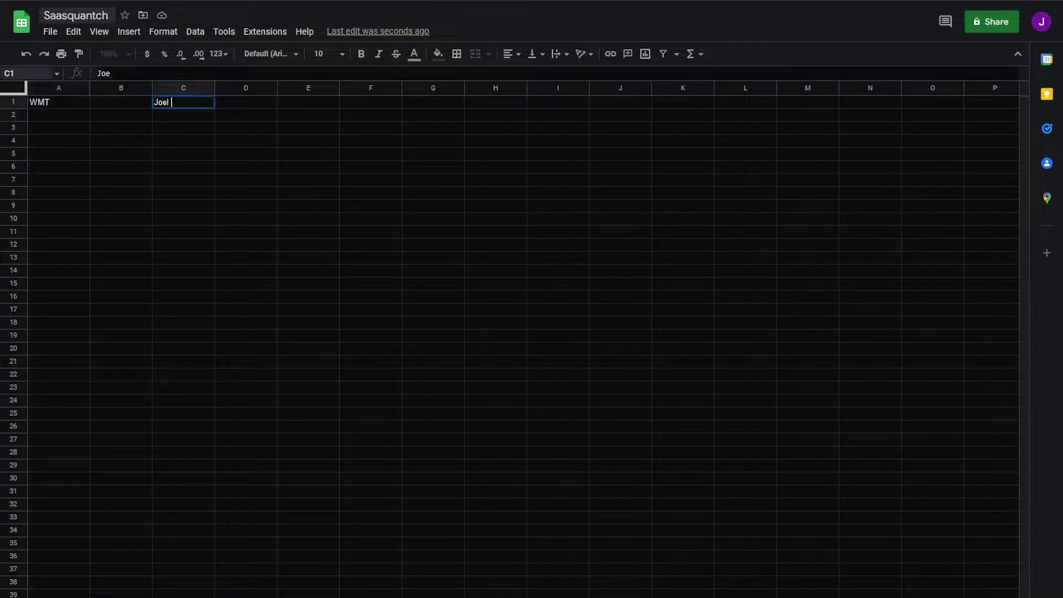
pyautogui.write("Greenblatt's Magic Foruy")
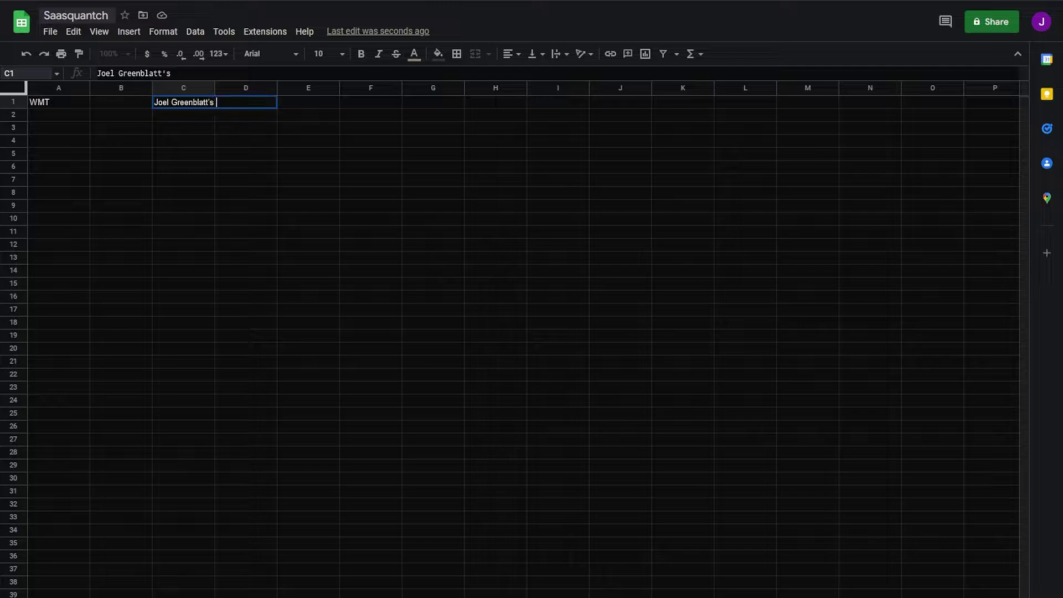
pyautogui.press('BackSpace')
pyautogui.press('BackSpace')
pyautogui.write('mula')
pyautogui.press('Return')
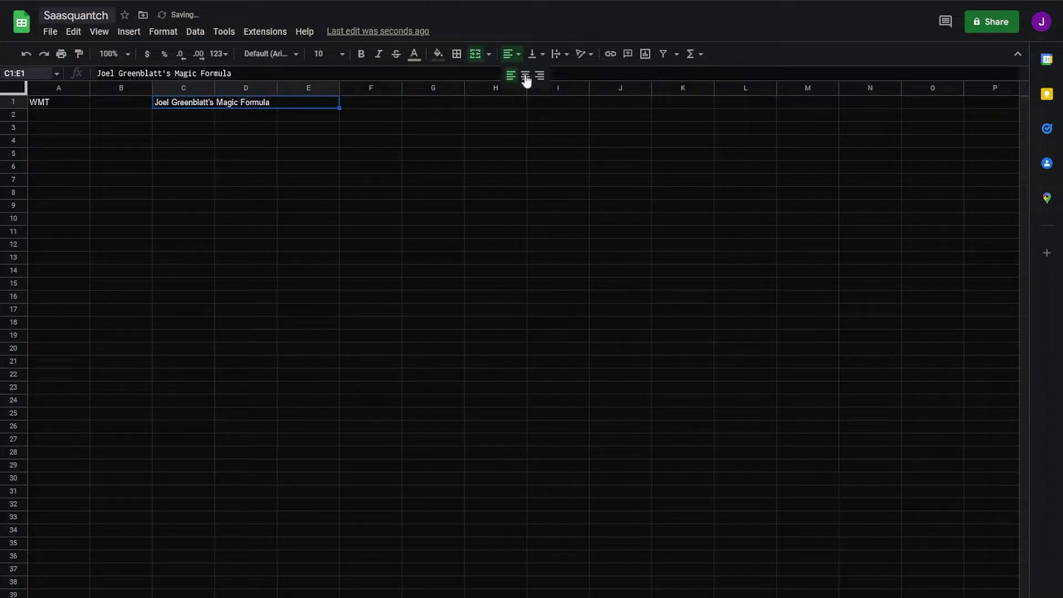
# Step: Center the merged title in C1:E1 horizontally and make it bold
pyautogui.click(525, 77)
pyautogui.hotkey('ctrl', 'shift', '.')
pyautogui.click(361, 54)
# Step: Pull the company name into A2 with the formula =INDEX(fmpQuote(A1,1),2,2)
pyautogui.click(58, 116)
pyautogui.click(97, 74)
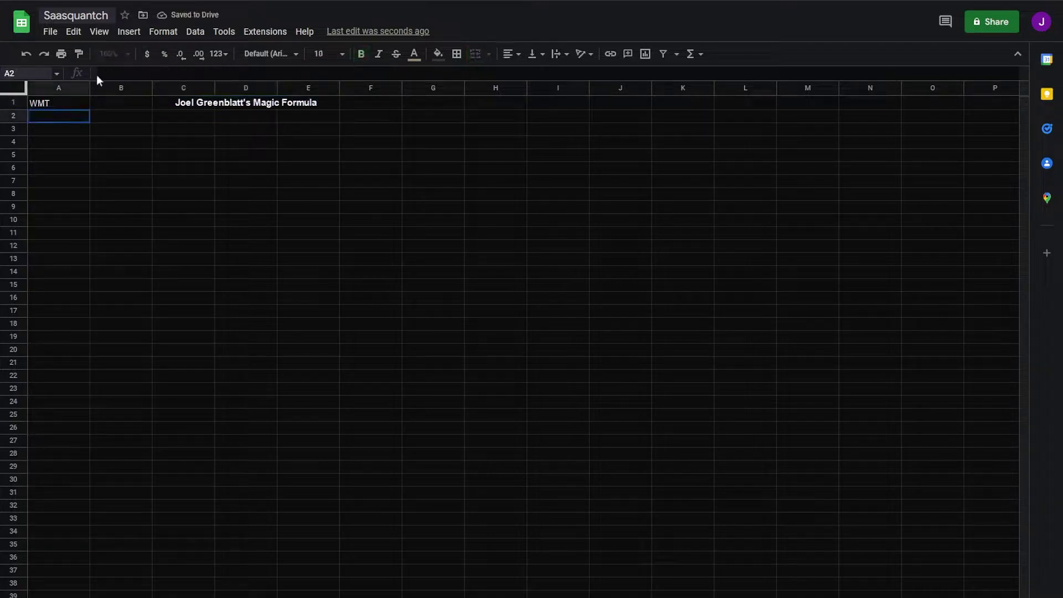
pyautogui.write('=INDEX(')
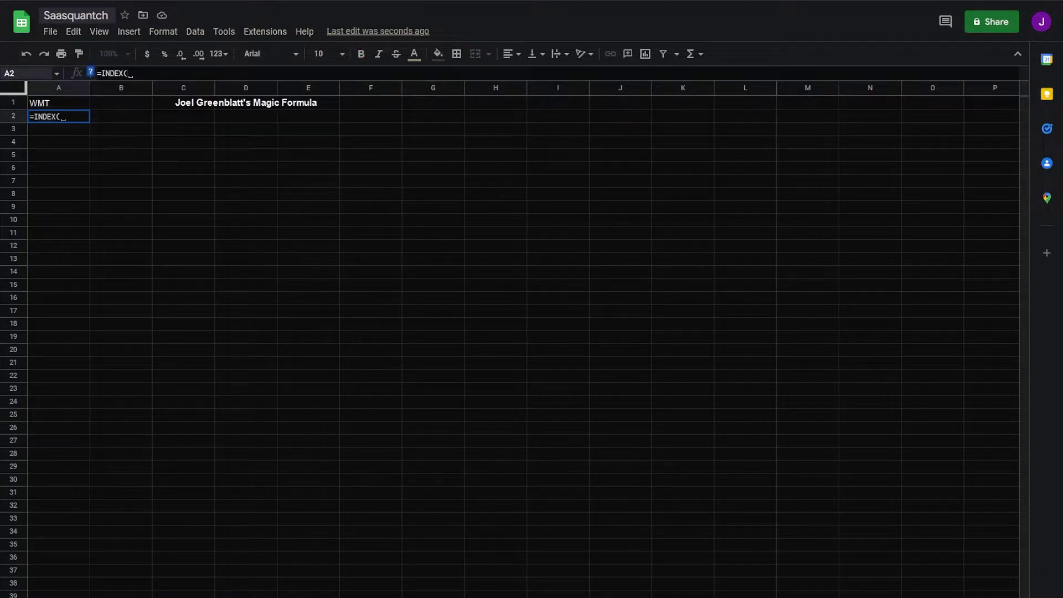
pyautogui.write('fmpqu')
pyautogui.press('Tab')
pyautogui.click(61, 105)
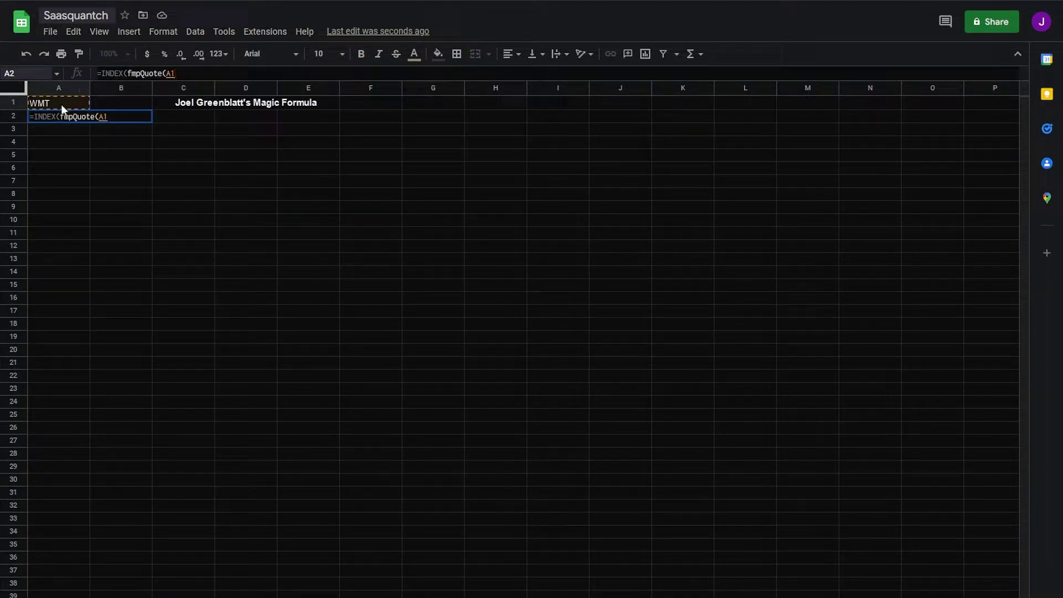
pyautogui.write(',1)')
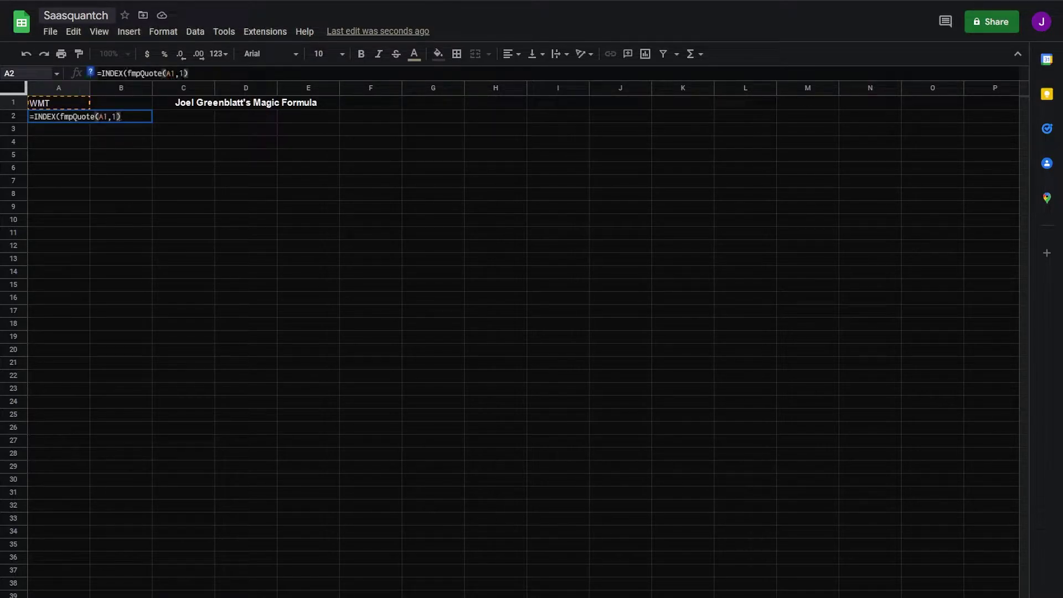
pyautogui.write(', 2,')
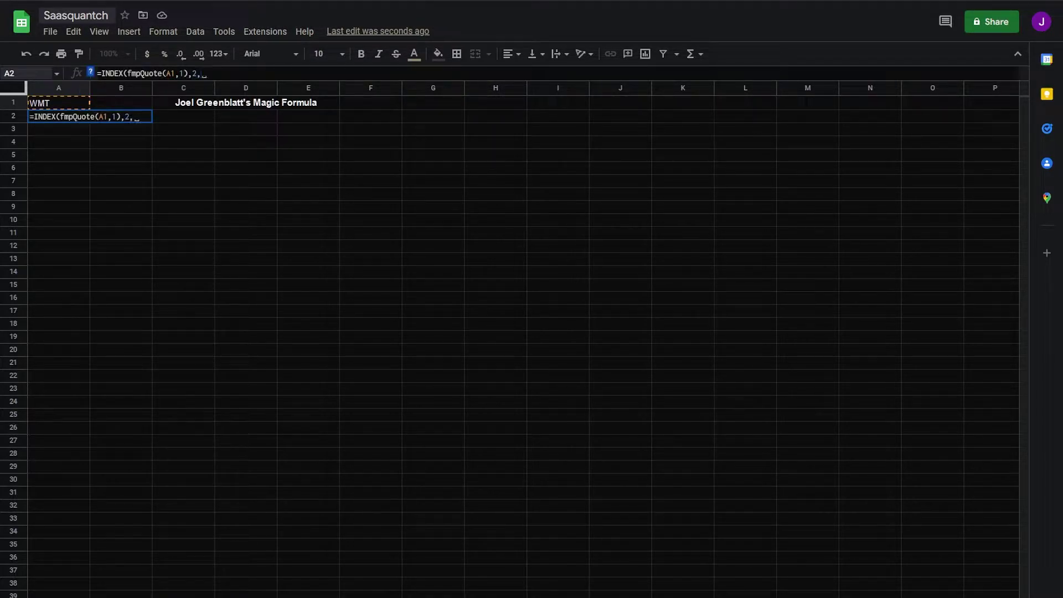
pyautogui.write('2)')
pyautogui.press('Return')
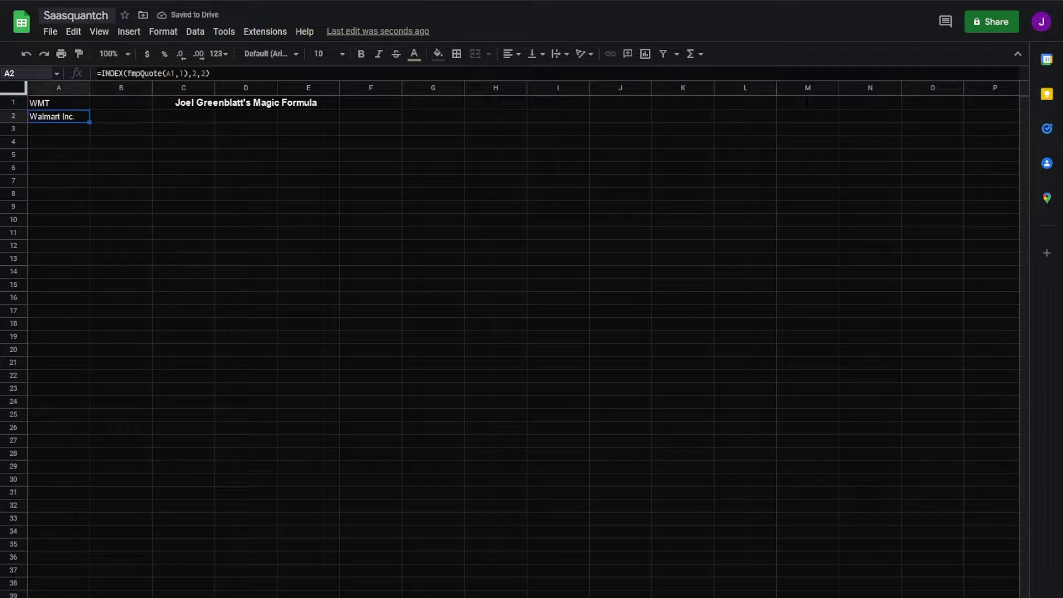
# Step: Center the ticker and company name in A1:A2 horizontally
pyautogui.moveTo(58, 103); pyautogui.dragTo(58, 116)
pyautogui.click(510, 54)
pyautogui.click(526, 73)
# Step: Format the ticker in A1 with font size 14, bold text and a blue fill
pyautogui.click(59, 103)
pyautogui.click(330, 54)
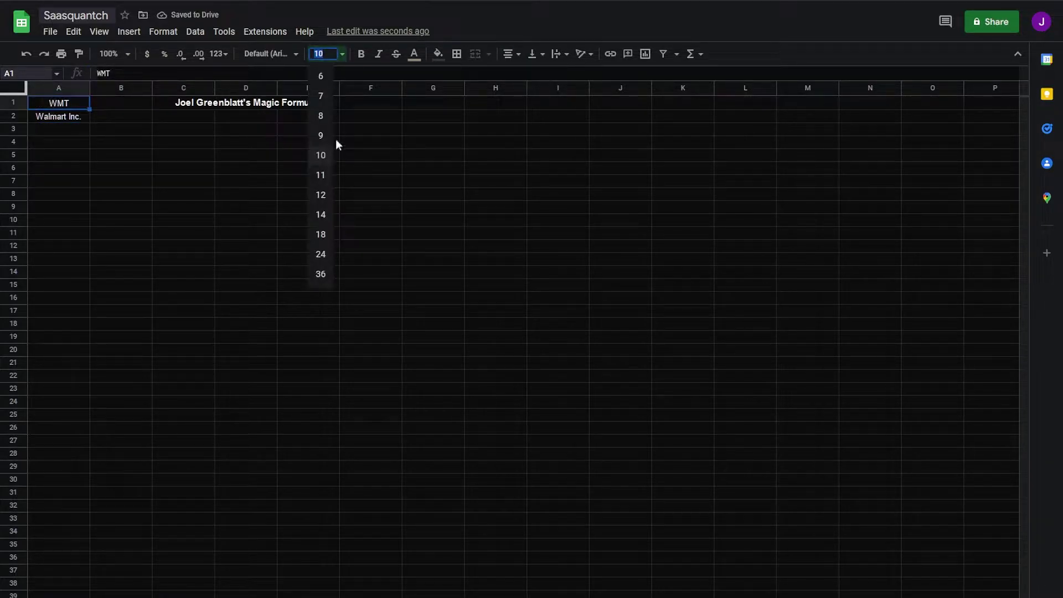
pyautogui.click(327, 213)
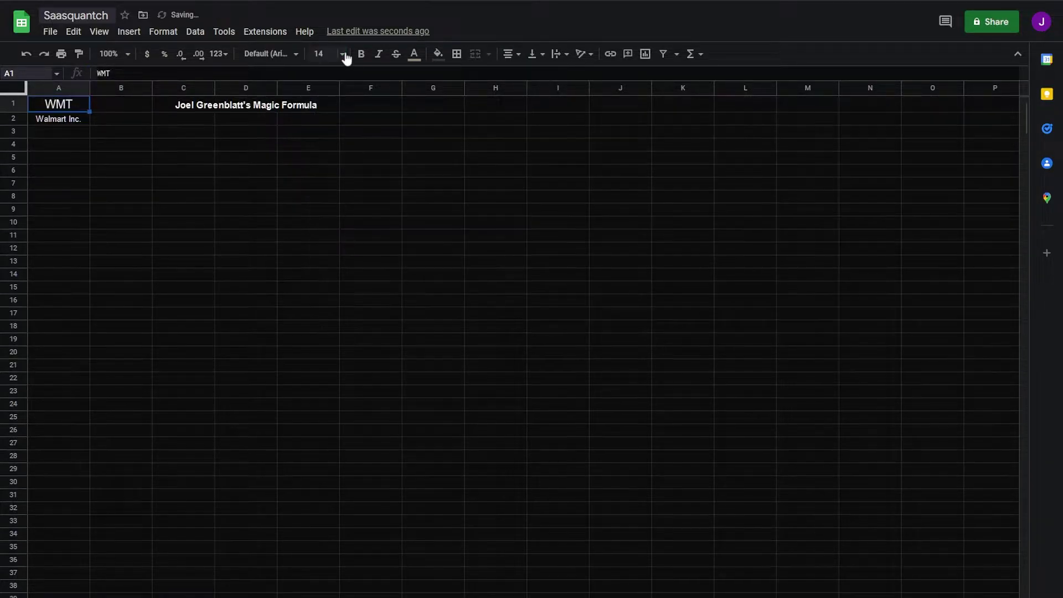
pyautogui.click(360, 54)
pyautogui.click(439, 55)
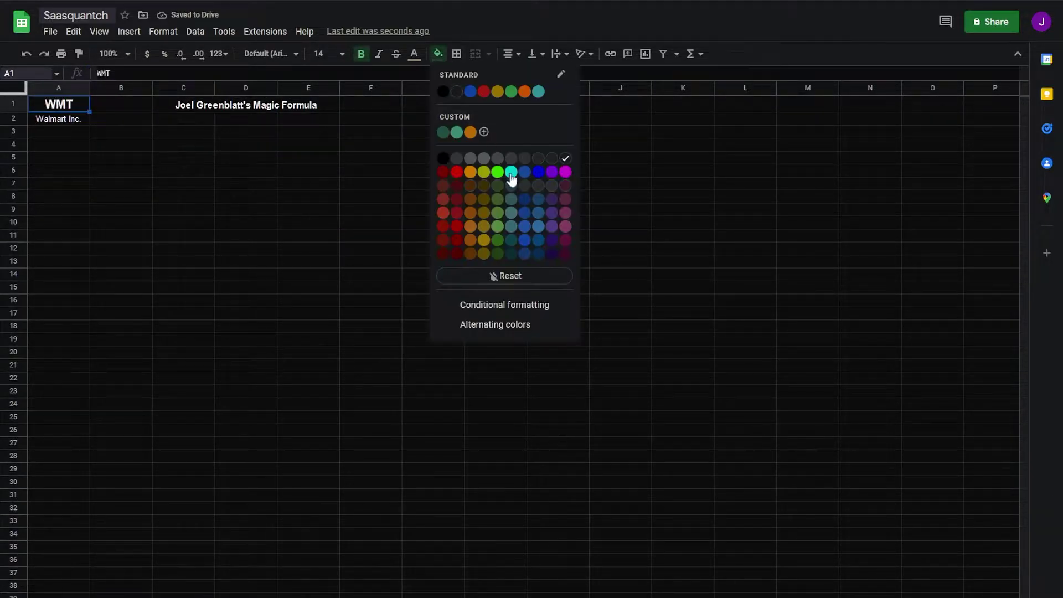
pyautogui.click(525, 213)
# Step: Enter "Step 1: Return on Capital" in A3 and "EBIT/(Net Working Capital + Net Fixed Assets)" in C3
pyautogui.click(62, 132)
pyautogui.write('Step 1: Re')
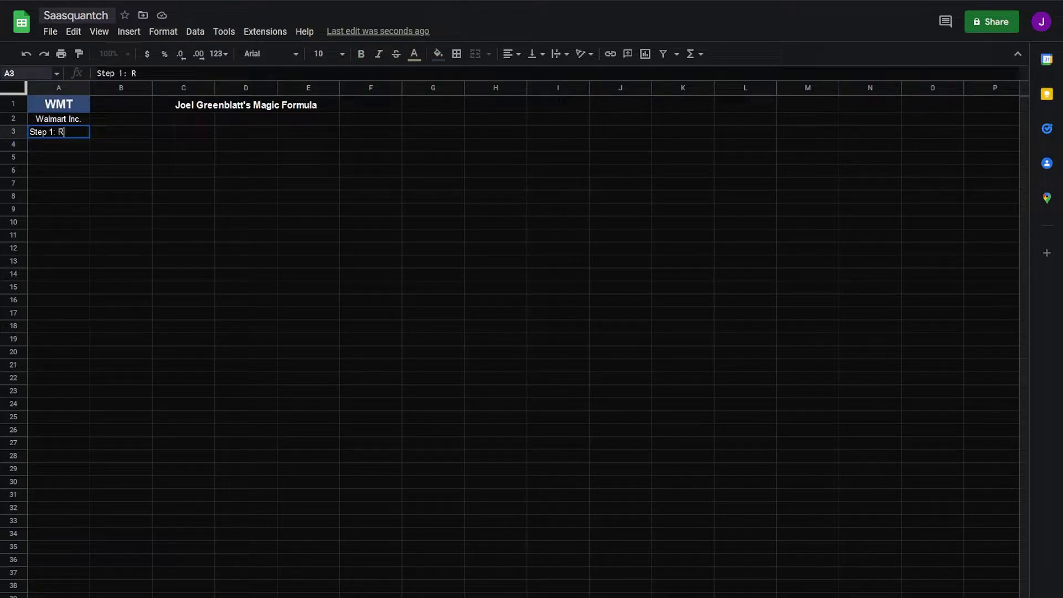
pyautogui.write('turn on Capital')
pyautogui.press('Tab')
pyautogui.press('Tab')
pyautogui.write('EBIT/(Net Working Capital + Net Fixed Assets)')
# Step: Merge the Return on Capital formula heading in C3 with the adjacent cells of row 3
pyautogui.hotkey('shift', 'Right')
pyautogui.hotkey('shift', 'Right')
pyautogui.click(488, 54)
pyautogui.click(496, 73)
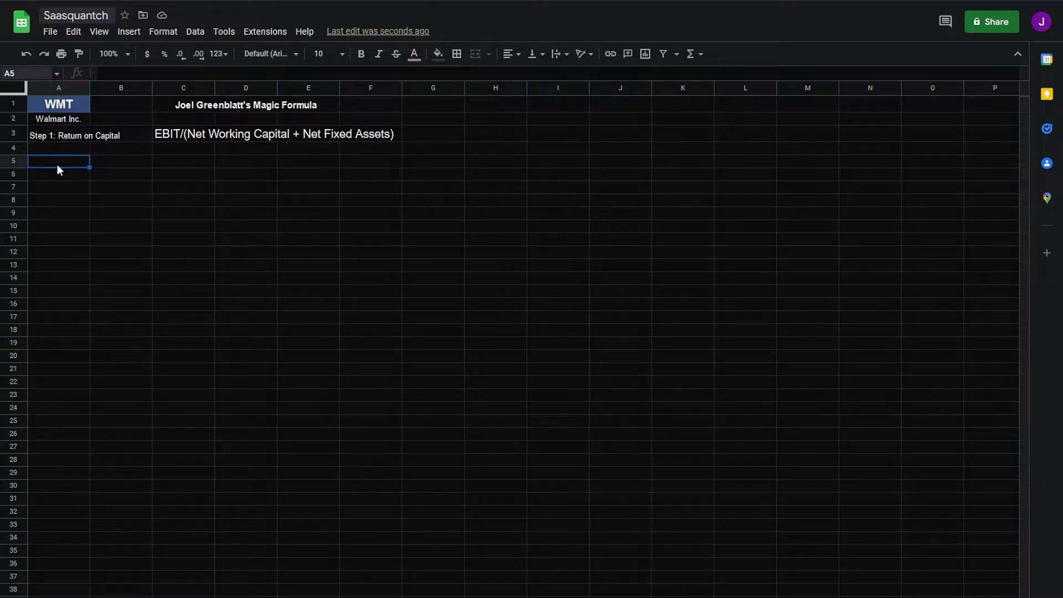
# Step: Enter the label "EBIT/Operating Capital" in A5 and the heading "Income Statement (qtr)" in A11
pyautogui.write('EBIT/Operating Capital')
pyautogui.press('Tab')
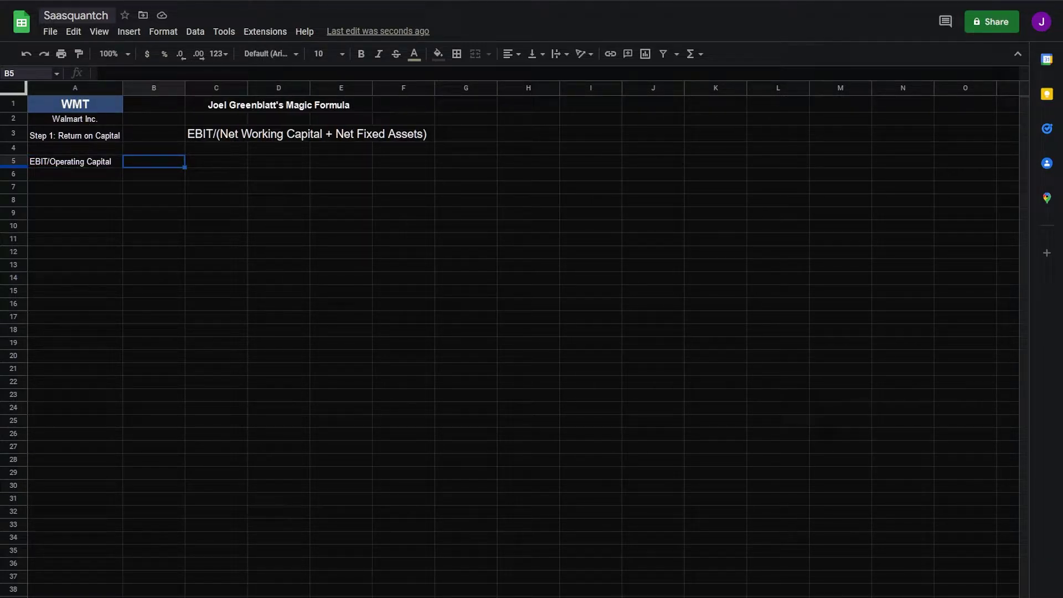
pyautogui.click(55, 240)
pyautogui.write('Income Statement (qu')
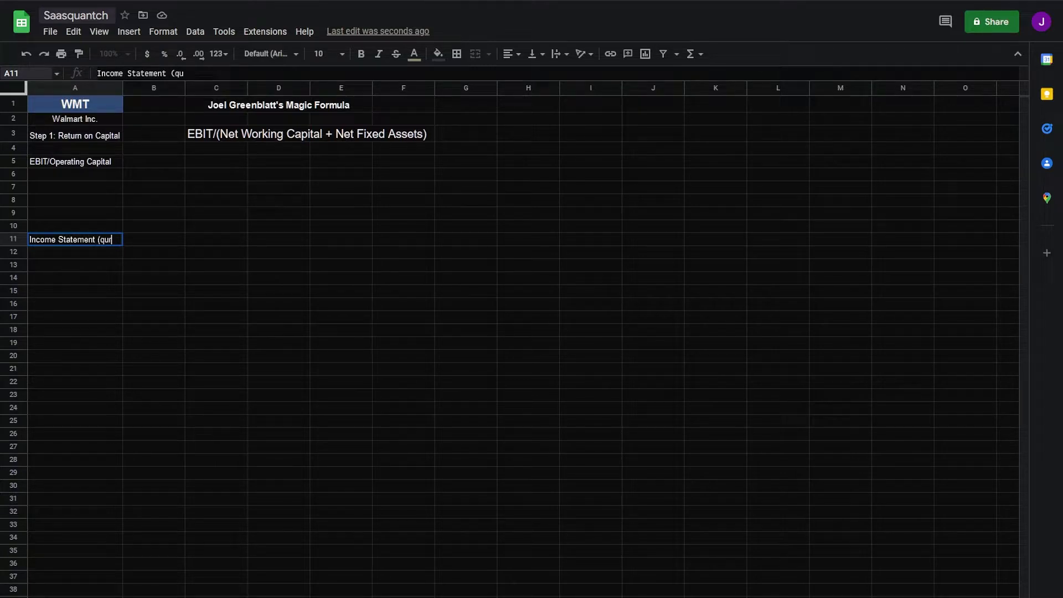
pyautogui.press('BackSpace')
pyautogui.write('tr)')
pyautogui.press('Return')
# Step: Load four quarters of income statement data from A12 with =TRANSPOSE(fmpIncomeStatement(A1,"4","quarter"))
pyautogui.write('=TRANS')
pyautogui.press('Tab')
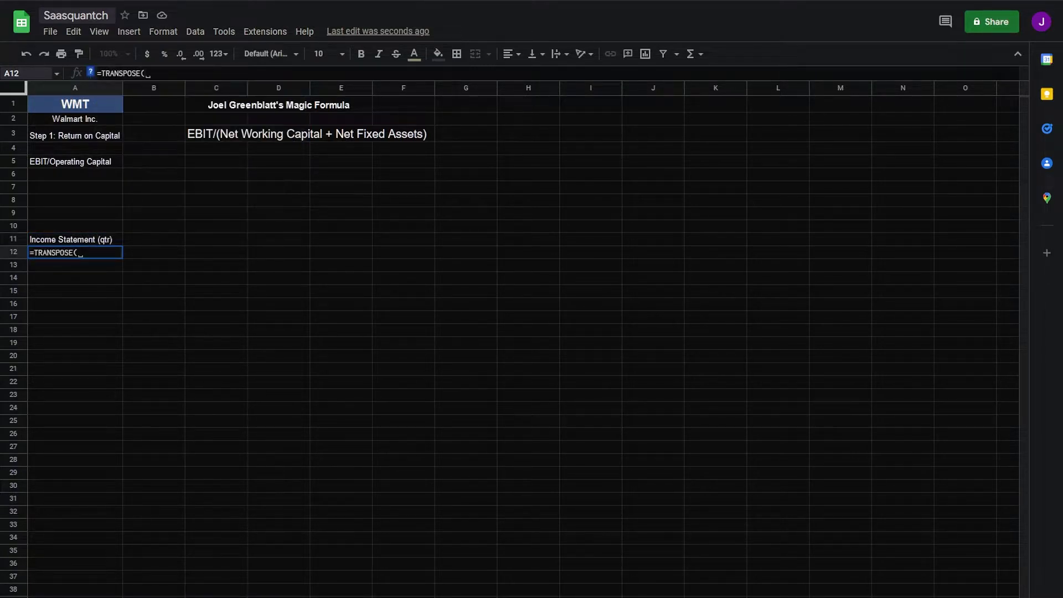
pyautogui.write('fmp')
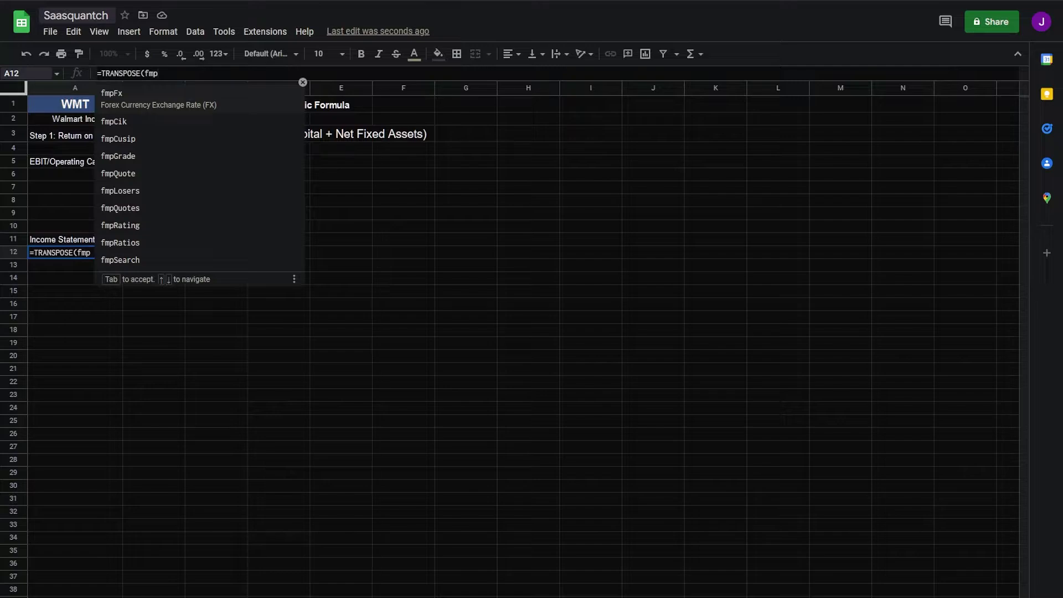
pyautogui.write('Income')
pyautogui.press('Tab')
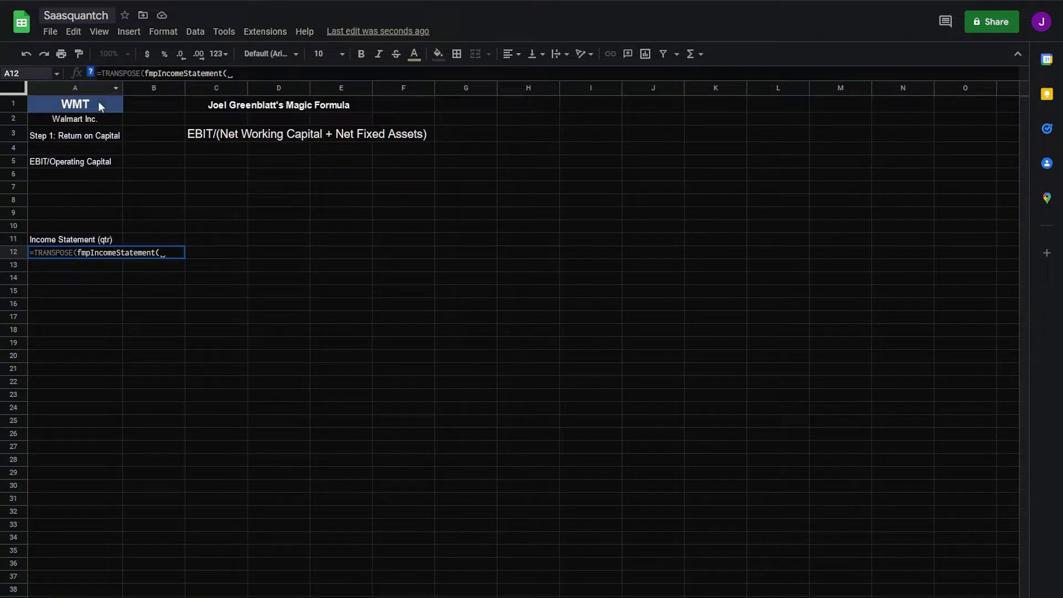
pyautogui.click(102, 108)
pyautogui.write(',"')
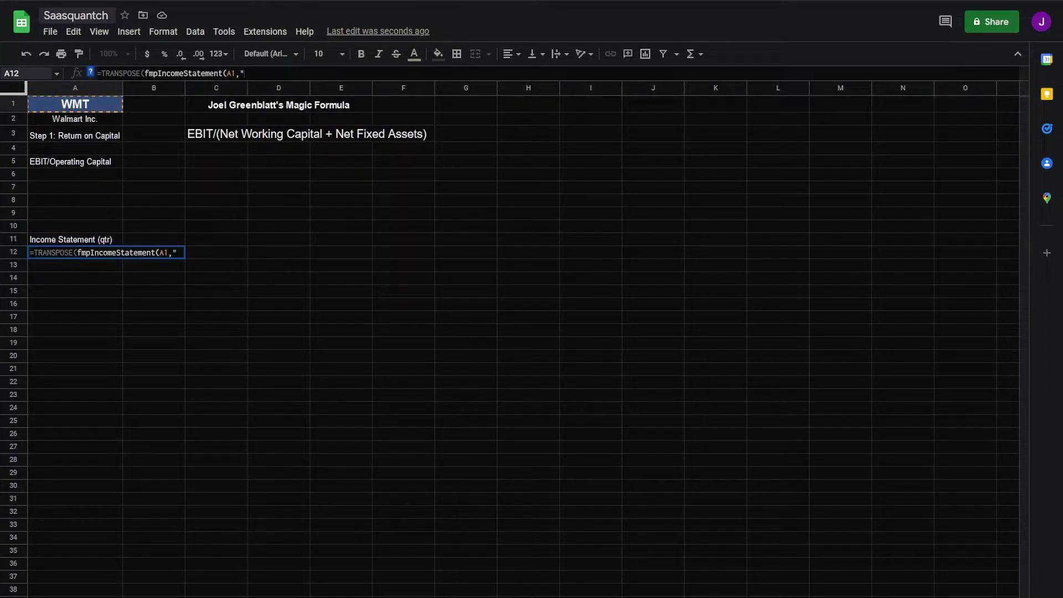
pyautogui.write('4","quarte')
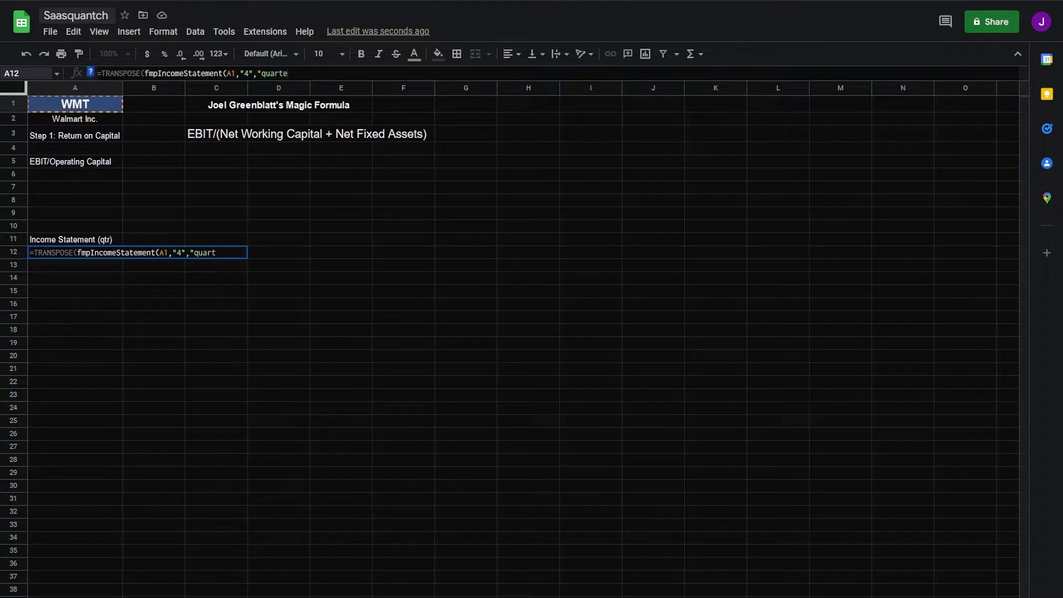
pyautogui.press('Return')
pyautogui.press('Up')
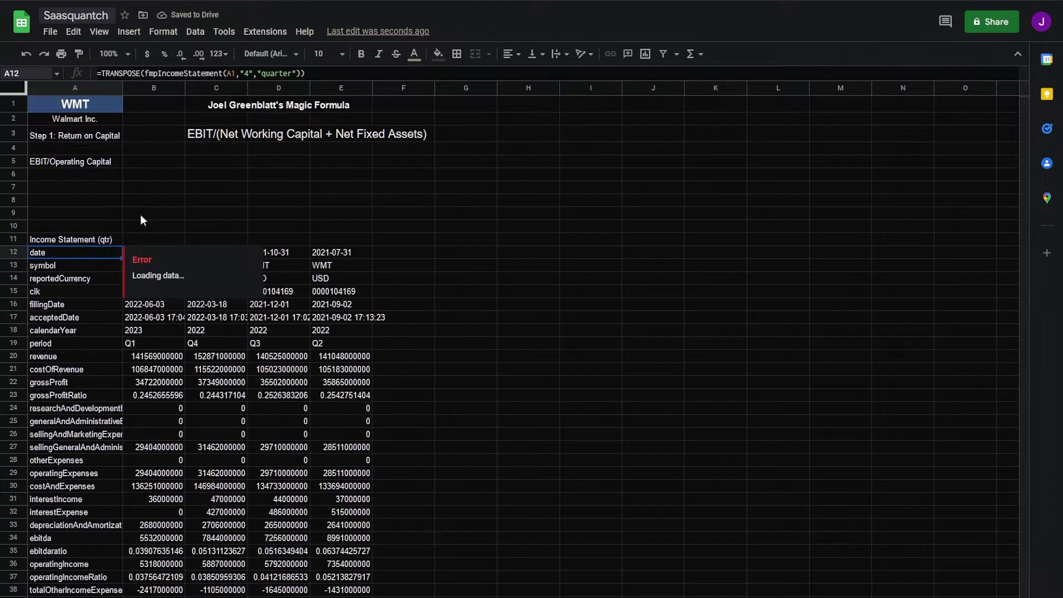
pyautogui.click(143, 210)
pyautogui.click(154, 187)
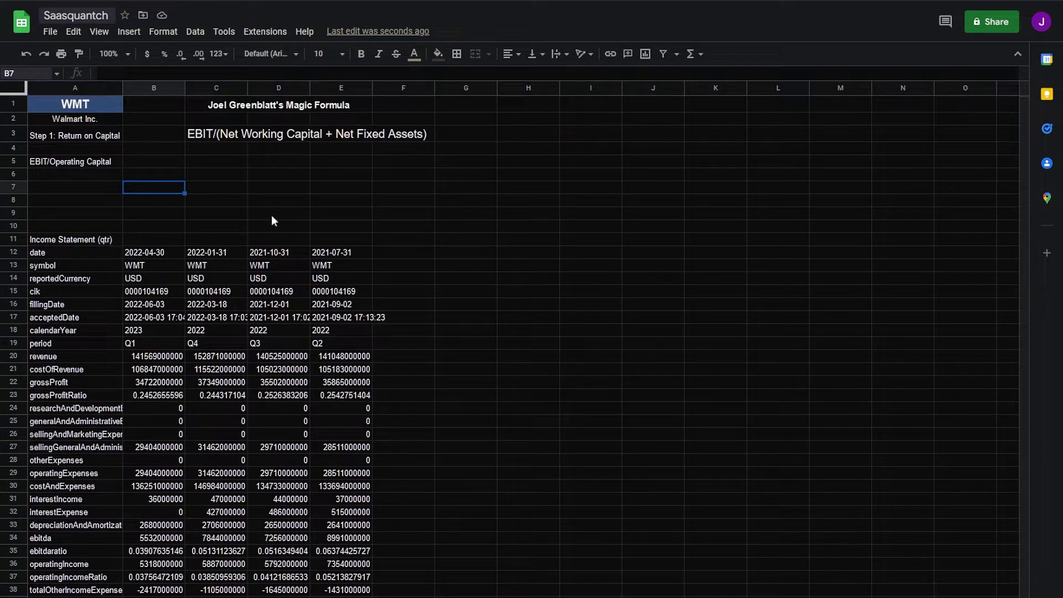
# Step: Add a TTM column with its header in F12 and =SUM(B20:E20) in F20, filled down the remaining income statement rows
pyautogui.click(406, 255)
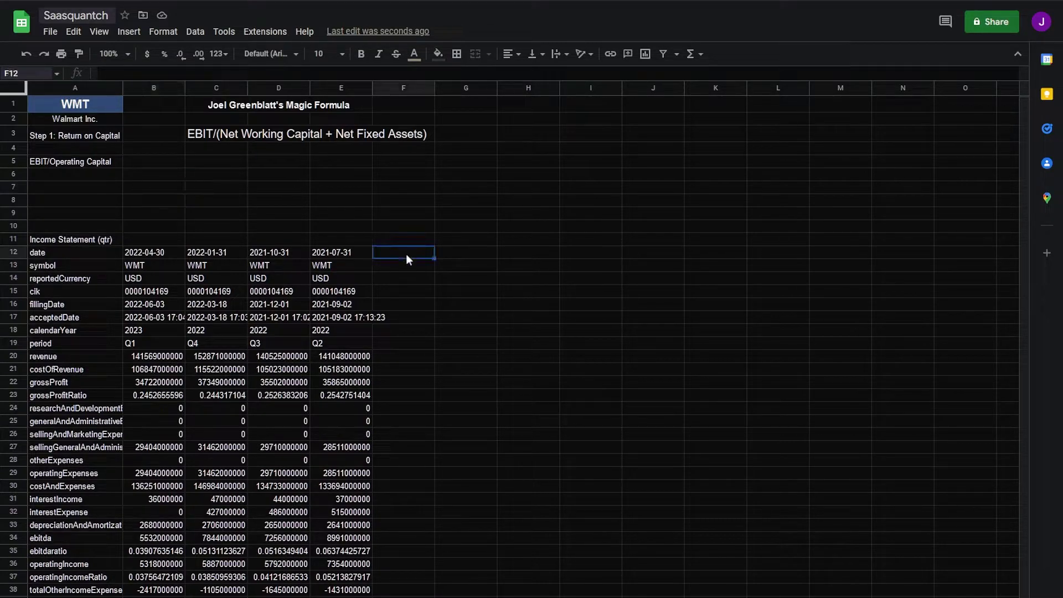
pyautogui.write('TTM')
pyautogui.click(403, 356)
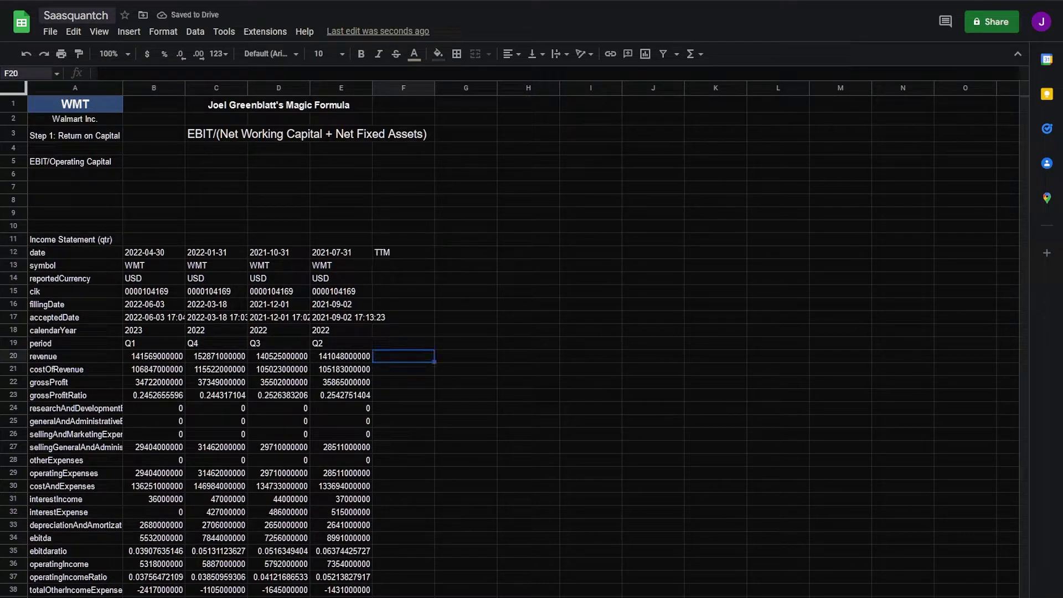
pyautogui.write('=SUM(')
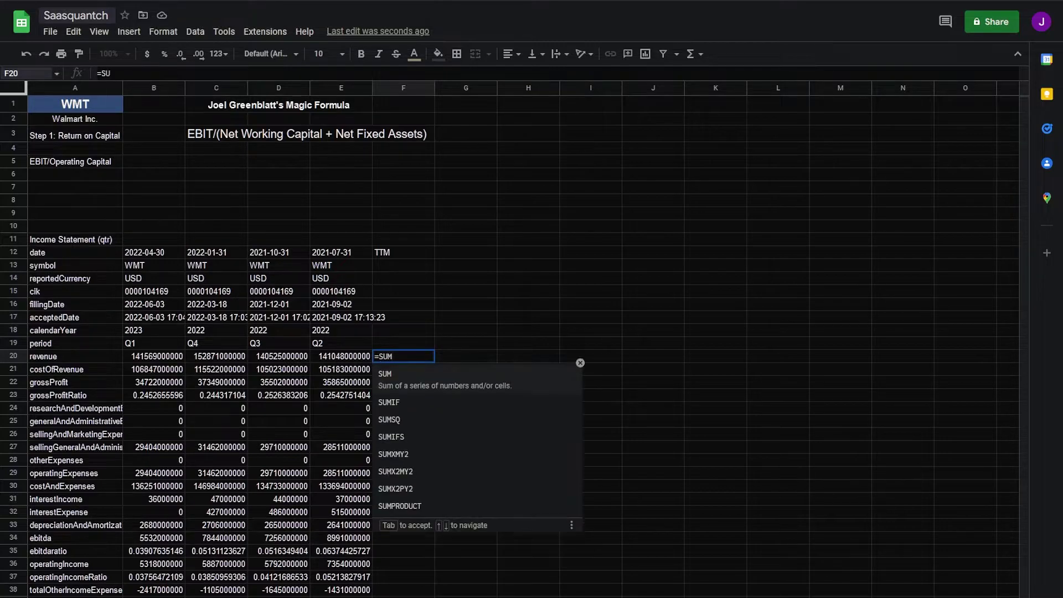
pyautogui.moveTo(153, 356); pyautogui.dragTo(361, 357)
pyautogui.press('Return')
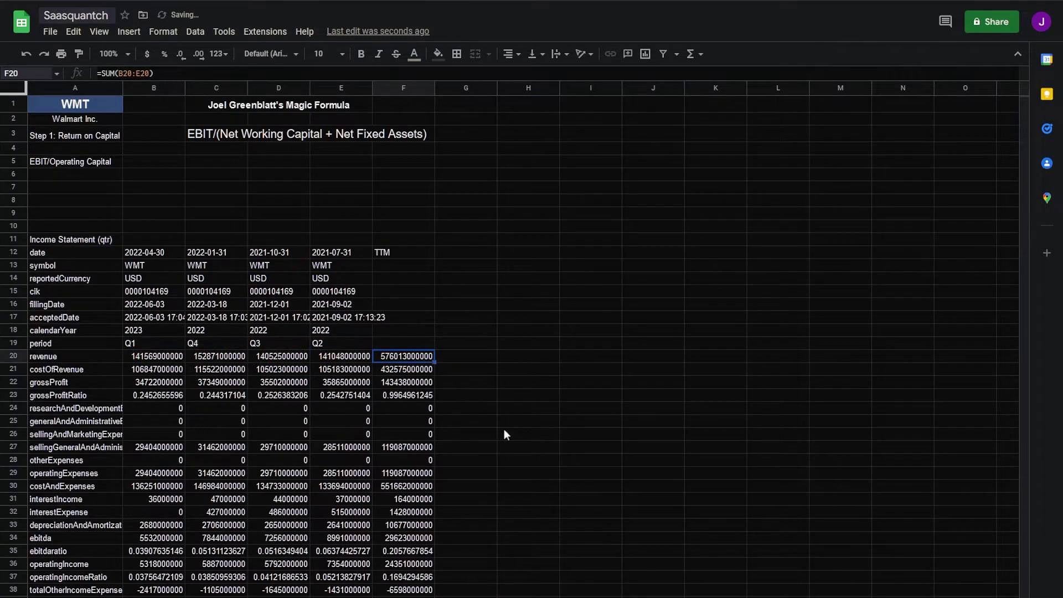
pyautogui.scroll(-6, 504, 430)
pyautogui.click(426, 452)
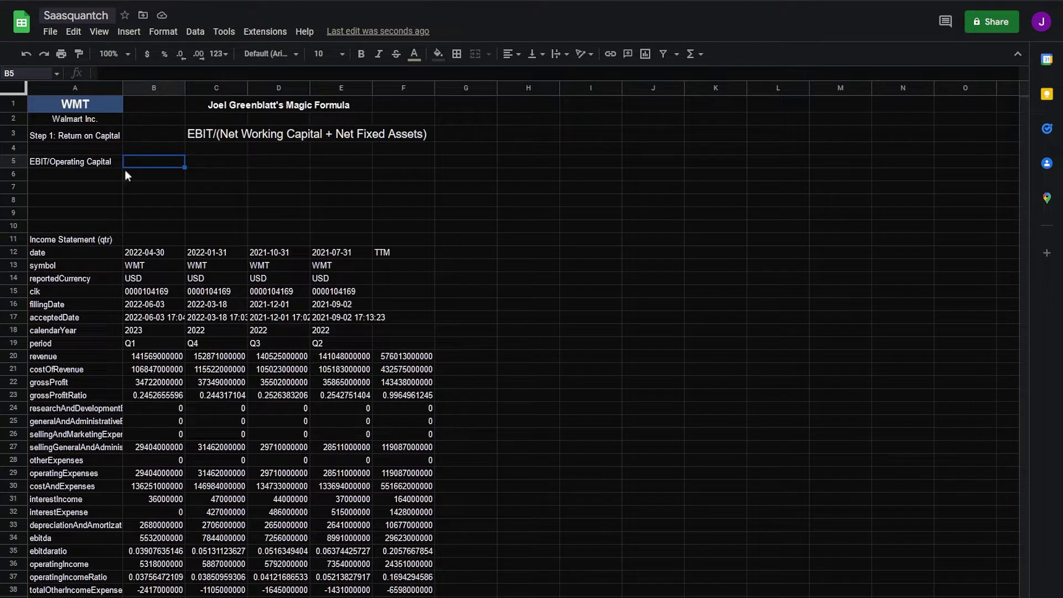
# Step: Change the label in A5 to "EBIT/Operating Income"
pyautogui.press('Left')
pyautogui.press('Return')
pyautogui.press('BackSpace')
pyautogui.press('BackSpace')
pyautogui.press('BackSpace')
pyautogui.press('BackSpace')
pyautogui.press('BackSpace')
pyautogui.press('BackSpace')
pyautogui.press('BackSpace')
pyautogui.write('Income')
pyautogui.press('Tab')
# Step: Calculate EBIT in B5 with =F39+F32 and add the labels "Net Working Capital" in A6 and "Net Fixed Assets" in A7
pyautogui.write('=F39+')
pyautogui.click(397, 512)
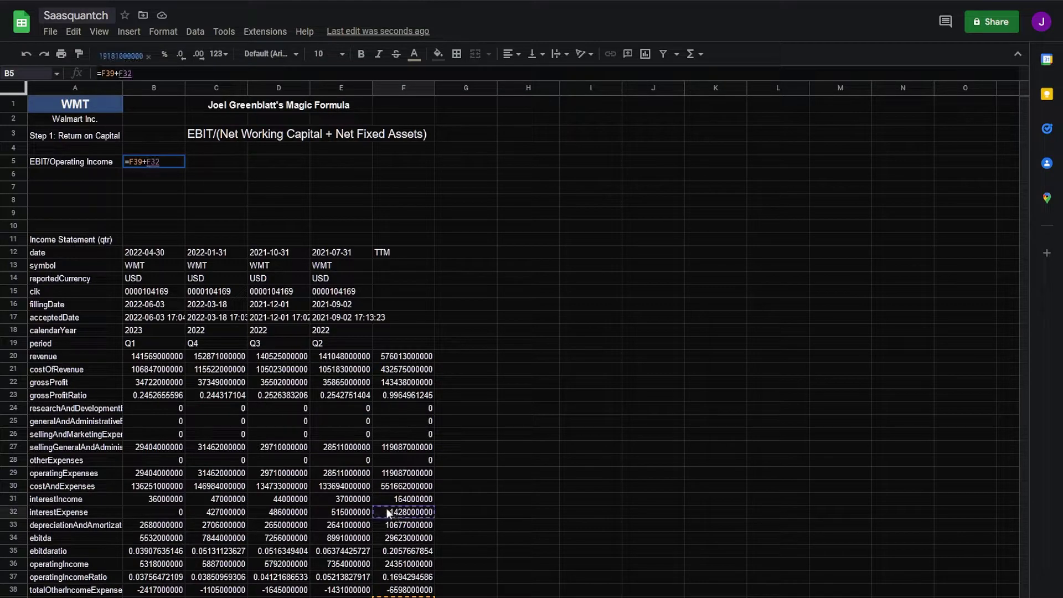
pyautogui.press('Return')
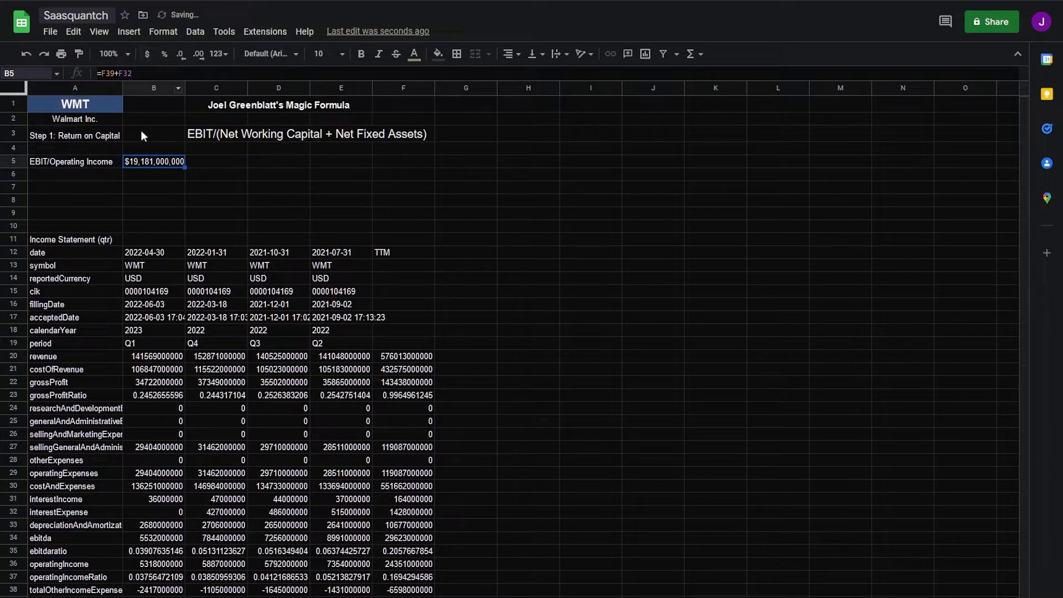
pyautogui.click(74, 174)
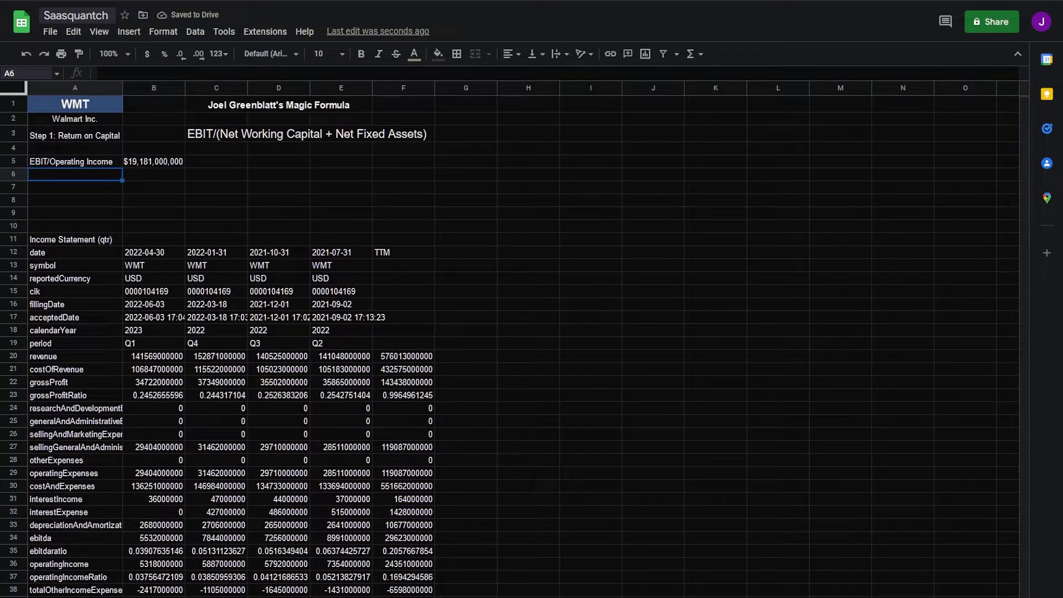
pyautogui.write('Net Working Capital')
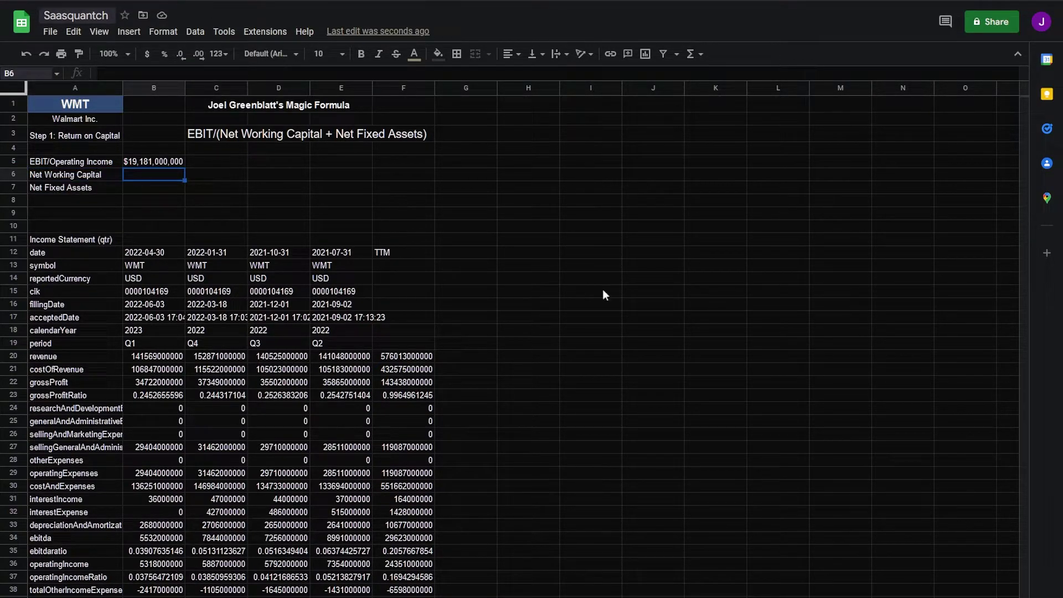
# Step: Enter the heading "Balance Sheet (qtr)" in H11 and load four quarters from H12 with =TRANSPOSE(fmpBalanceSheetStatement(A1,"4","quarter"))
pyautogui.click(515, 241)
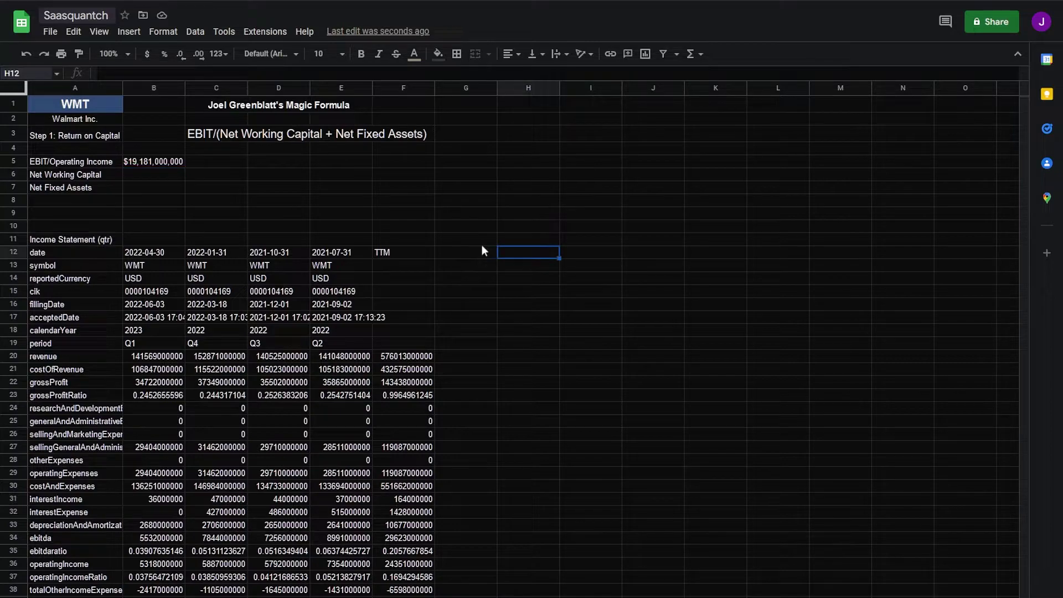
pyautogui.write('Balance Sheet (qtr')
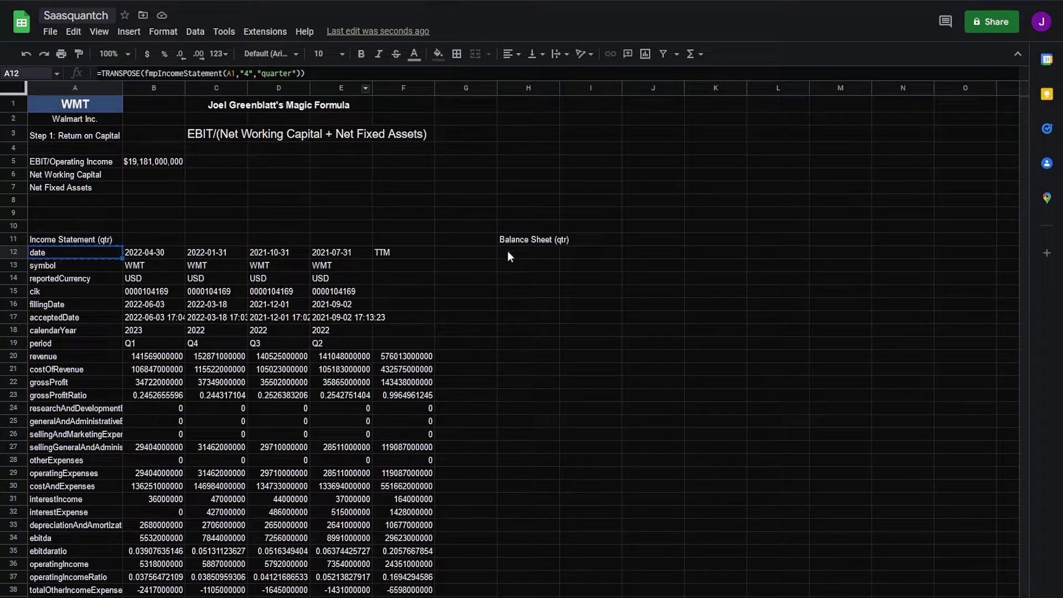
pyautogui.click(507, 251)
pyautogui.hotkey('ctrl', 'v')
pyautogui.moveTo(222, 73); pyautogui.dragTo(162, 73)
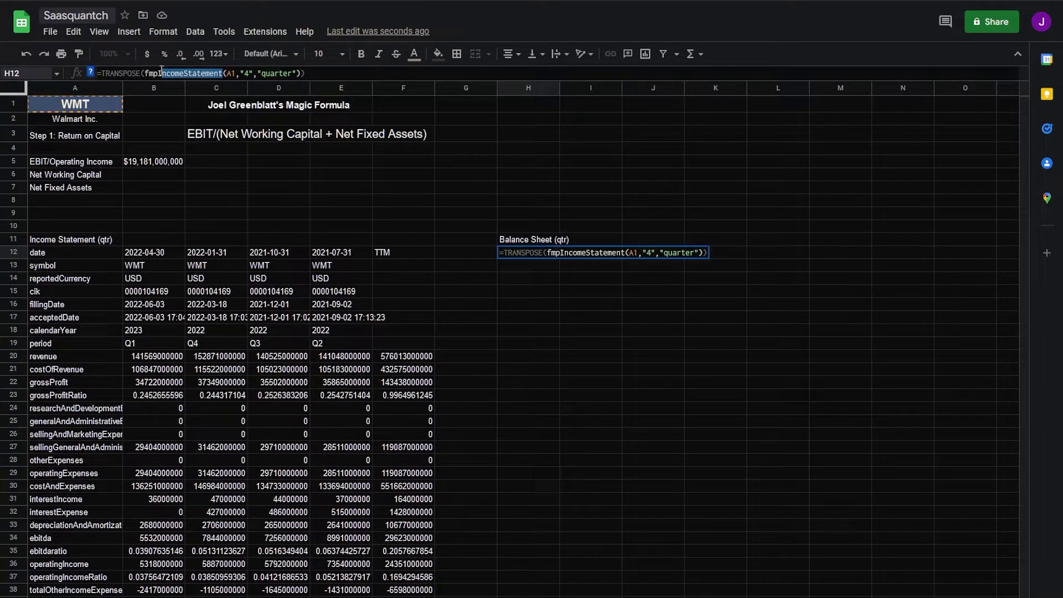
pyautogui.write('BalanceSheetStatement')
# Step: Calculate Net Working Capital in B6 as receivables plus inventory minus accounts payable with =I23+I24-I37
pyautogui.click(139, 178)
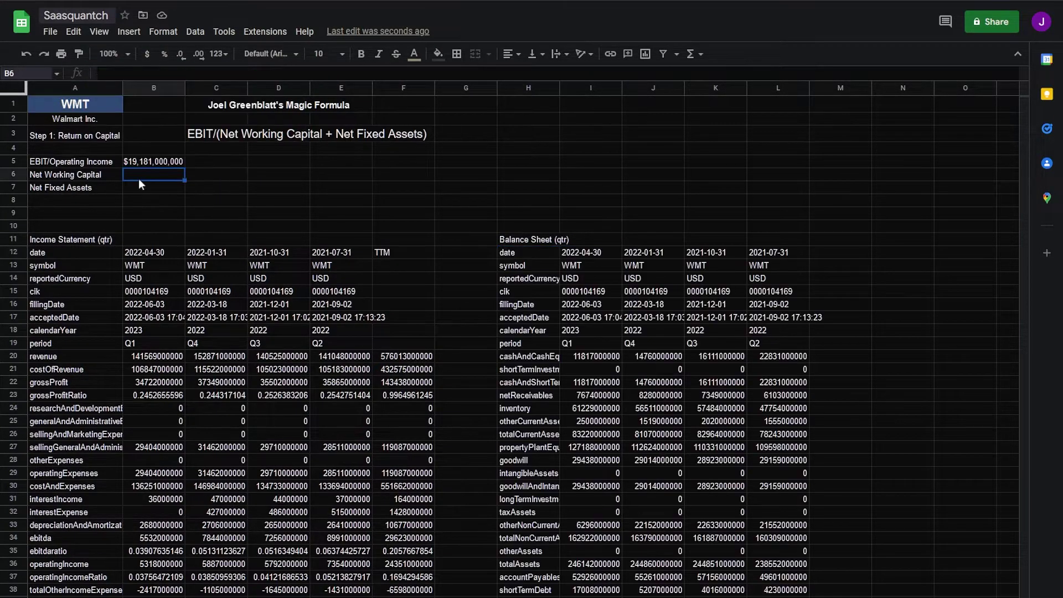
pyautogui.write('=')
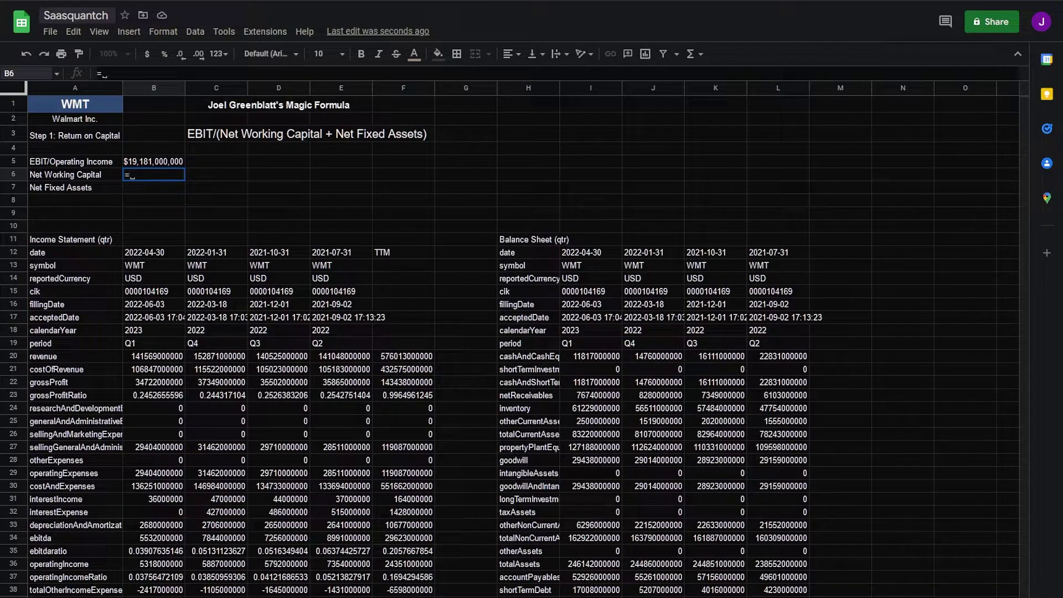
pyautogui.click(592, 395)
pyautogui.write('+')
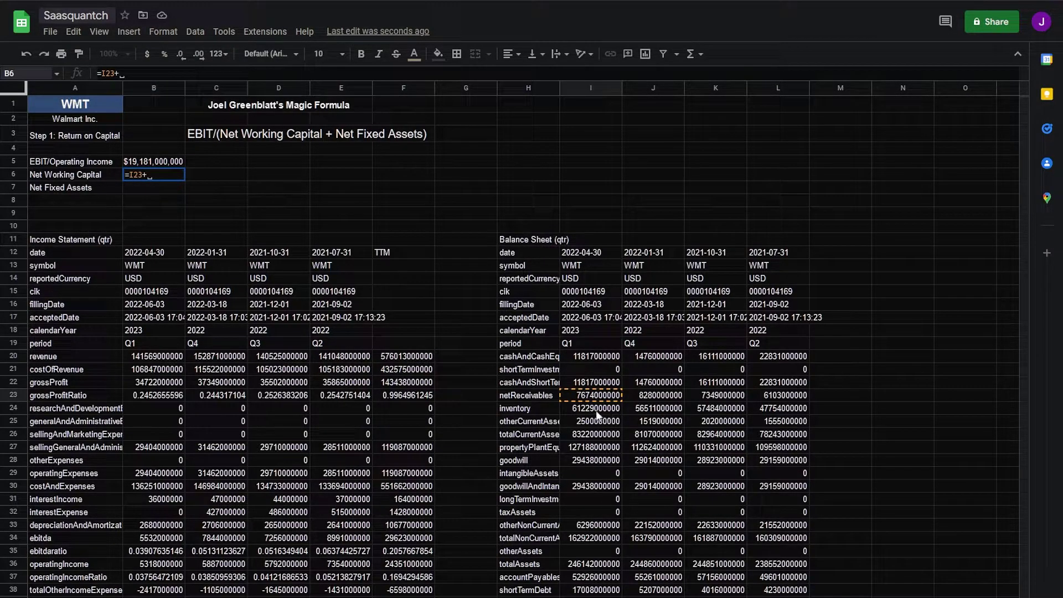
pyautogui.click(596, 411)
pyautogui.write('-')
pyautogui.click(582, 578)
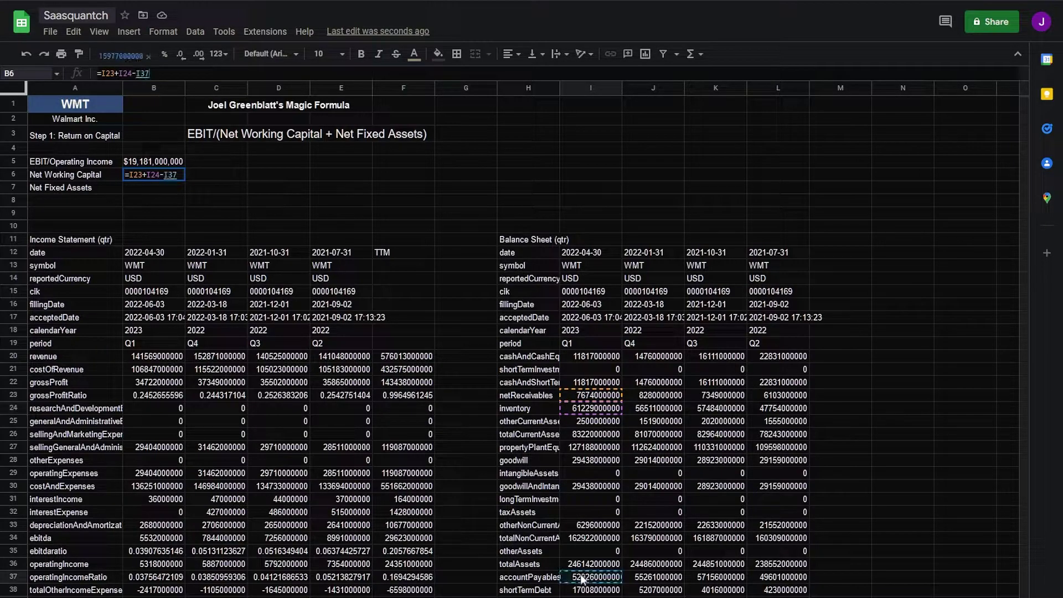
pyautogui.press('Return')
pyautogui.click(279, 214)
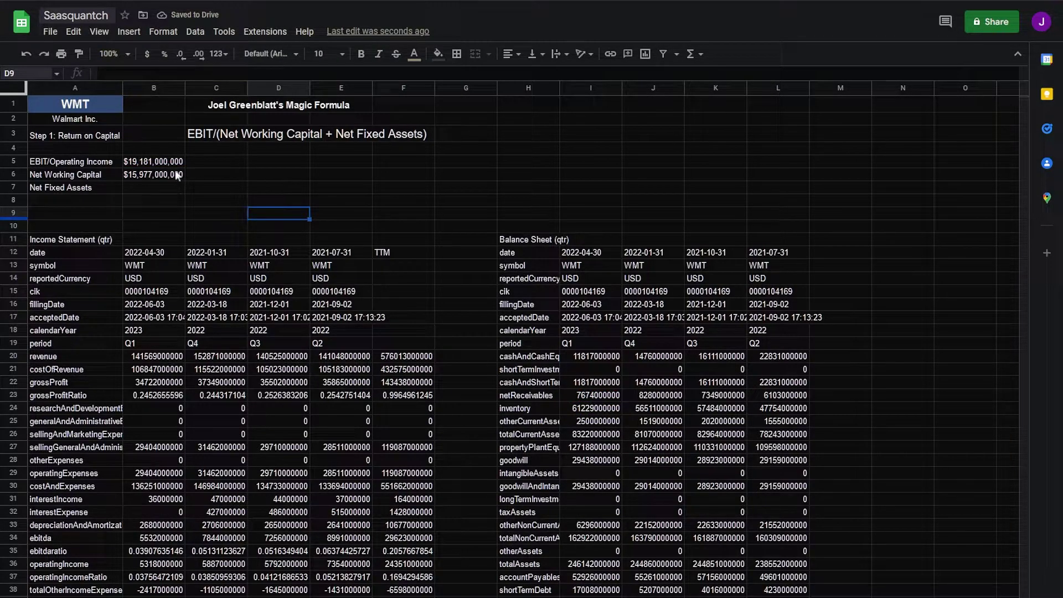
# Step: Set Net Fixed Assets in B7 to the latest quarter's propertyPlantEquipmentNet value with =I27
pyautogui.click(154, 187)
pyautogui.write('=')
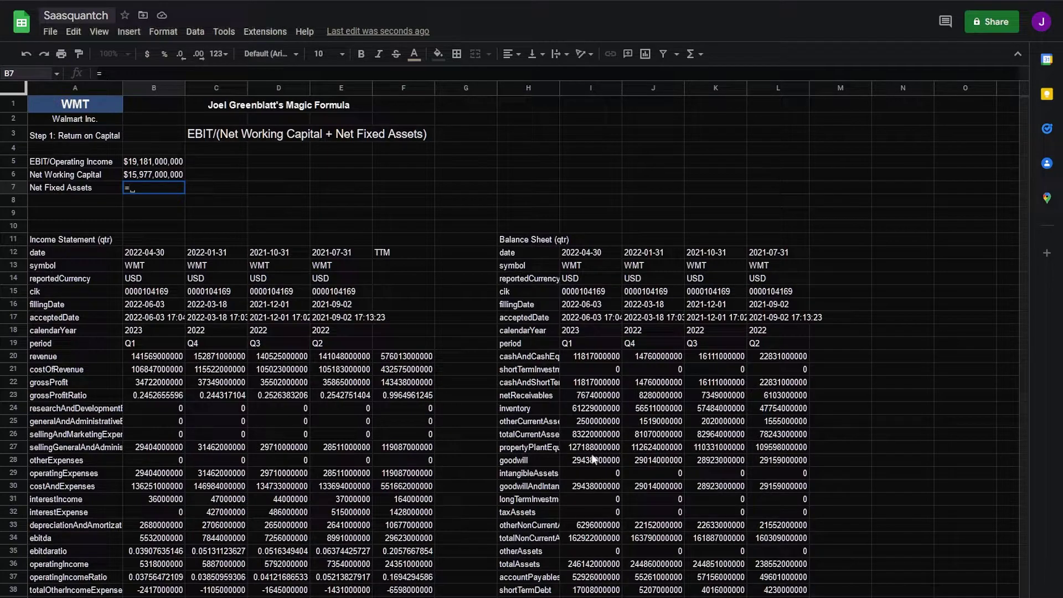
pyautogui.click(596, 450)
pyautogui.press('Return')
pyautogui.click(531, 447)
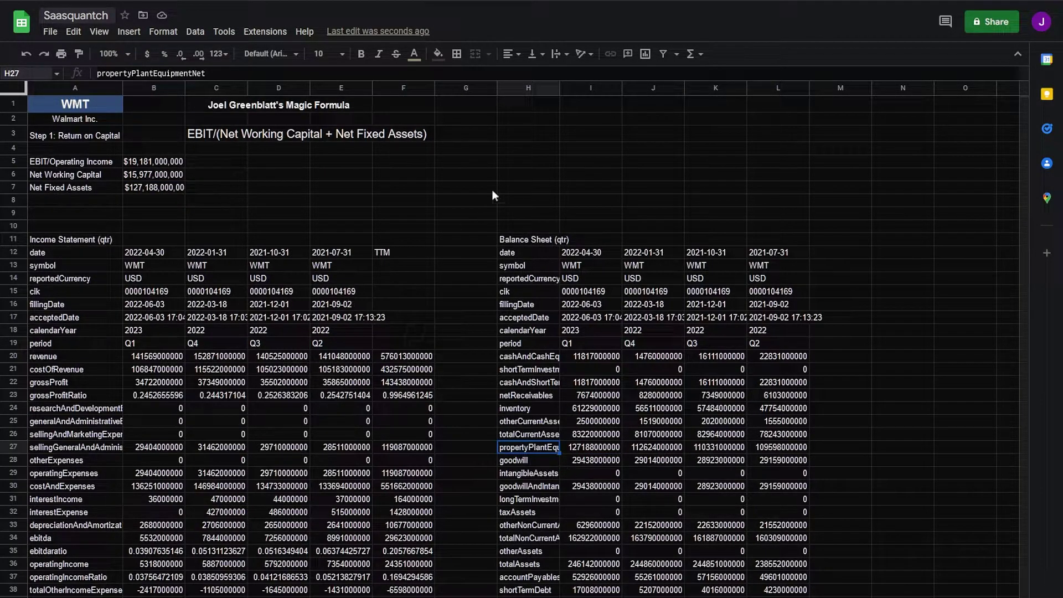
# Step: Add the label "ROC" in A9 and calculate return on capital in B9 with =B5/(B6+B7)
pyautogui.click(80, 217)
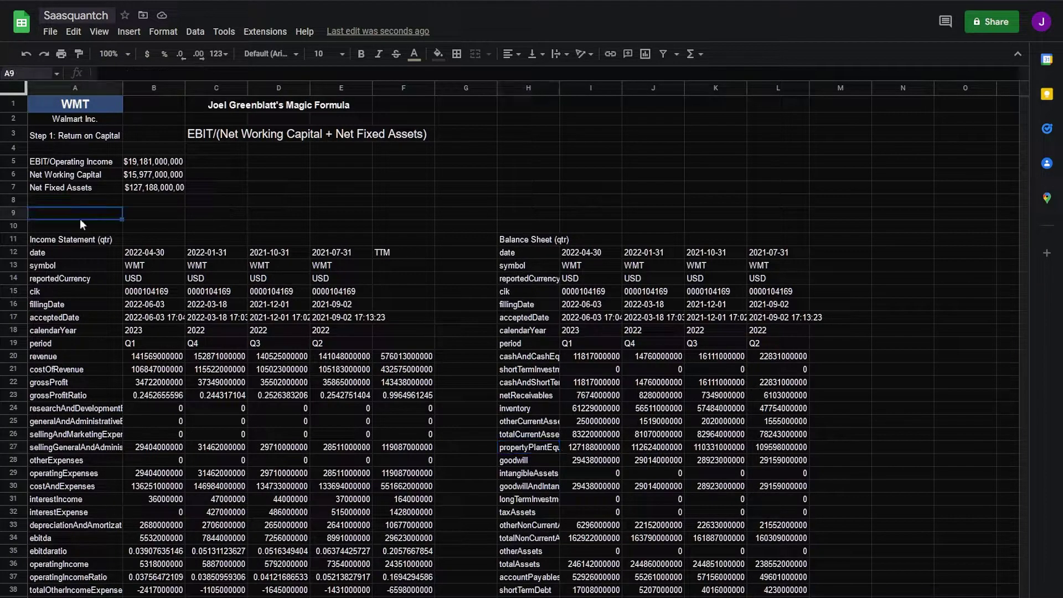
pyautogui.write('ROC')
pyautogui.press('Tab')
pyautogui.write('=')
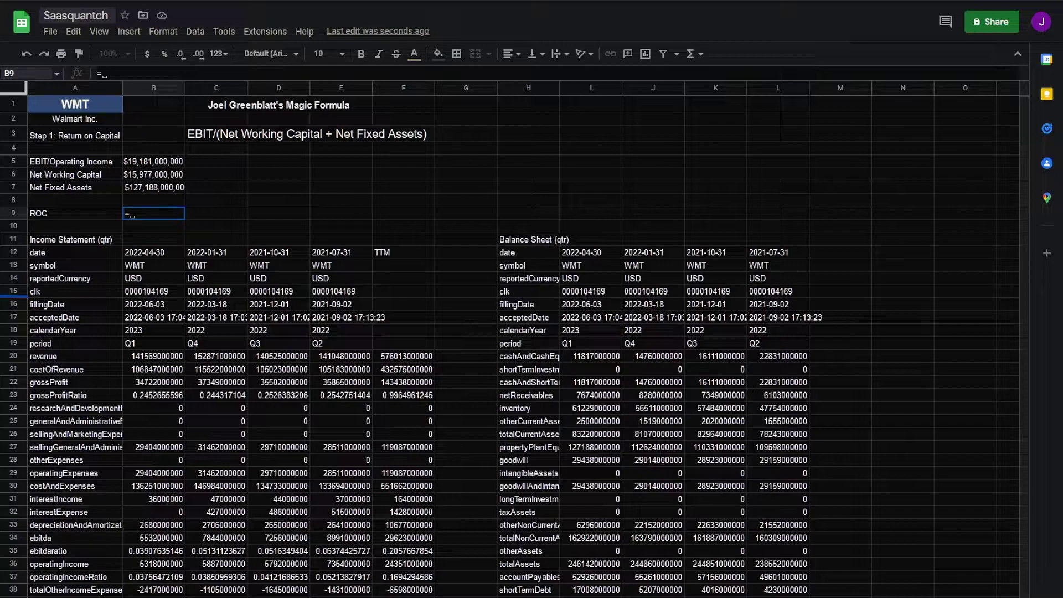
pyautogui.write('B5/')
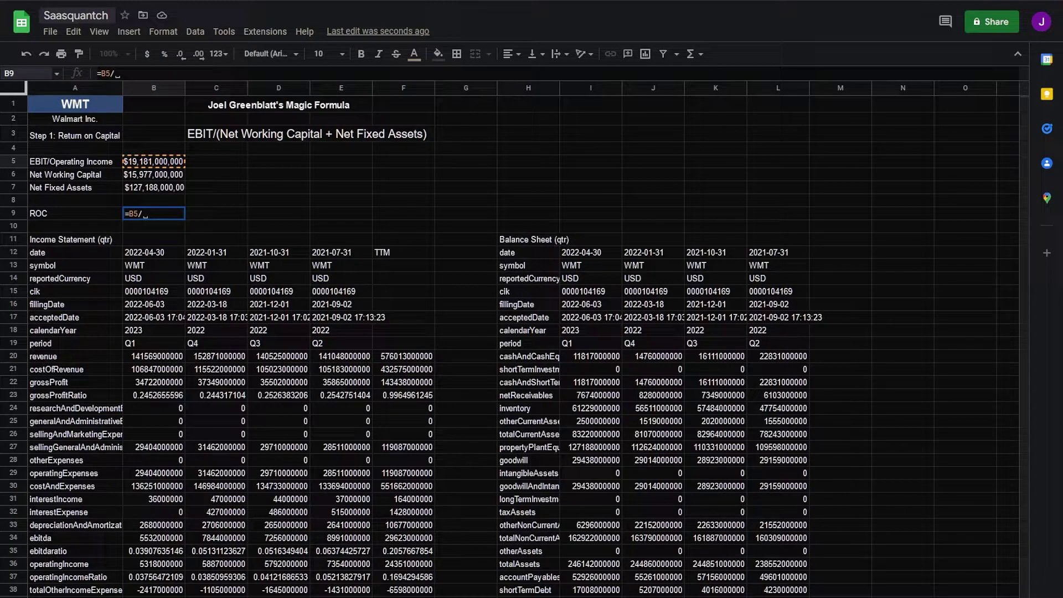
pyautogui.write('(B6+')
pyautogui.click(151, 188)
pyautogui.press('Return')
# Step: Format the ROC result in B9 as a percentage and give the cell an outer border
pyautogui.click(154, 213)
pyautogui.click(164, 55)
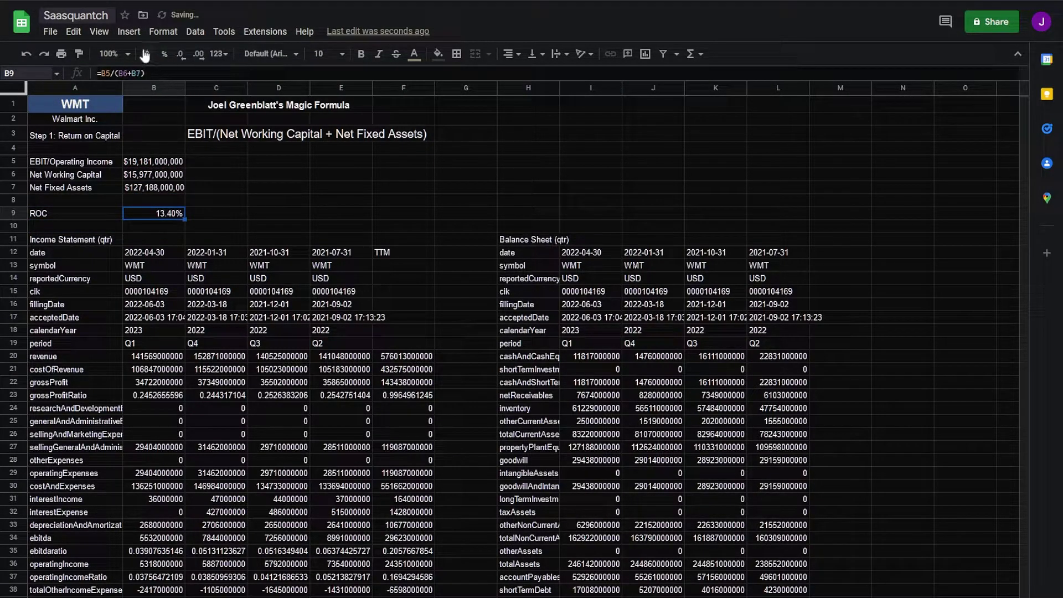
pyautogui.click(456, 53)
pyautogui.click(531, 78)
pyautogui.click(279, 226)
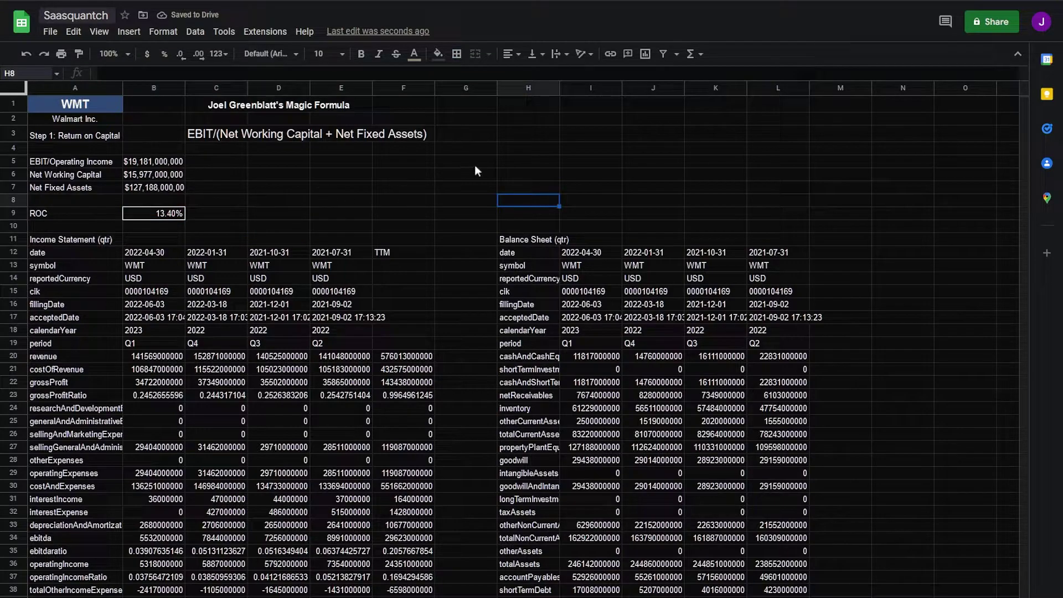
# Step: Enter the section heading "Step 2: Earnings Yield" in H3
pyautogui.click(474, 165)
pyautogui.press('Up')
pyautogui.press('Up')
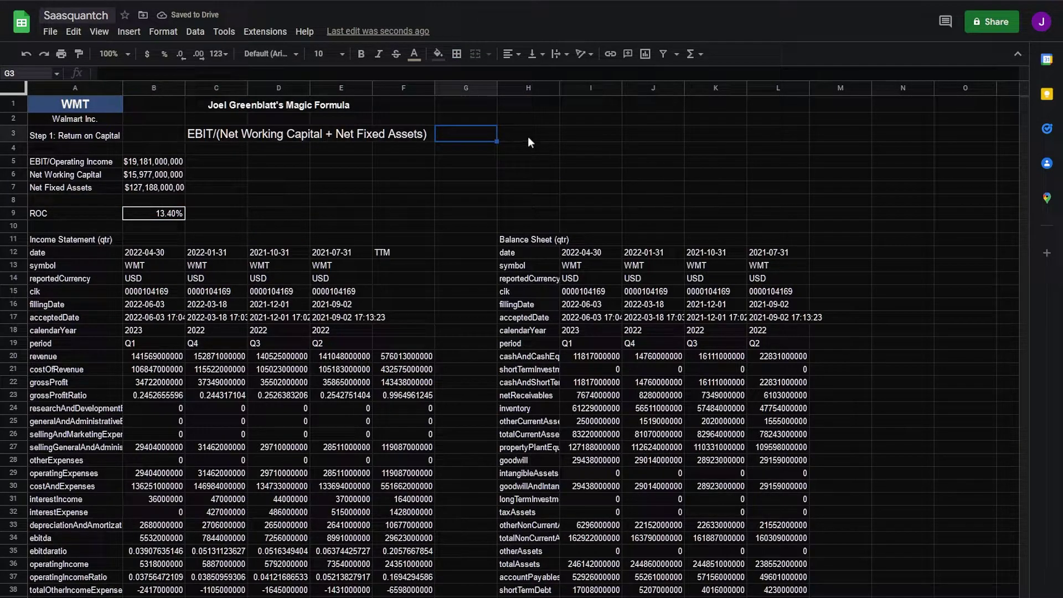
pyautogui.click(527, 136)
pyautogui.write('Step 2: Ear')
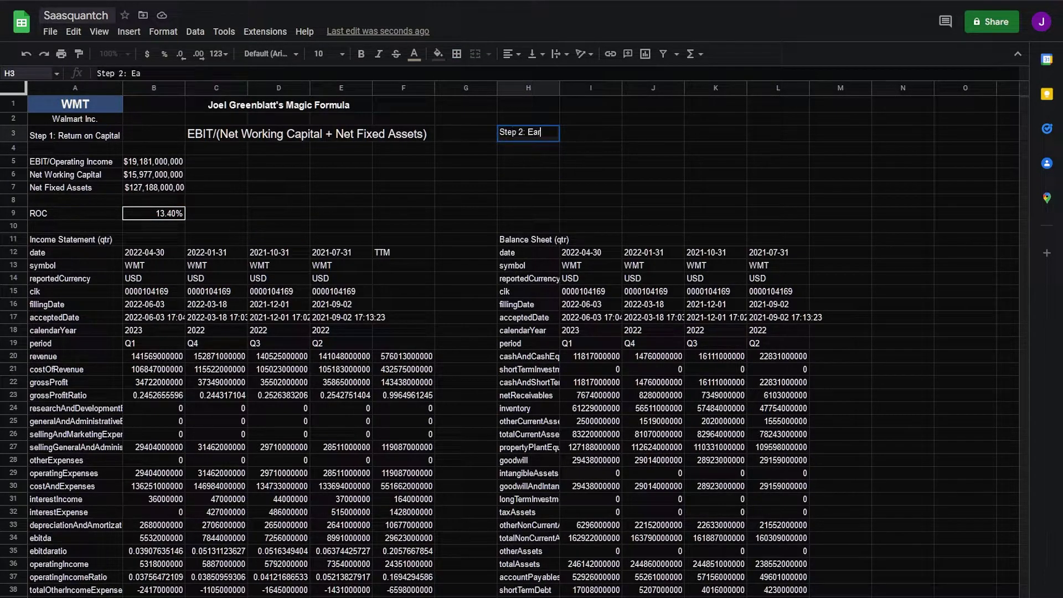
pyautogui.write('nings Yield')
pyautogui.press('Return')
pyautogui.press('Return')
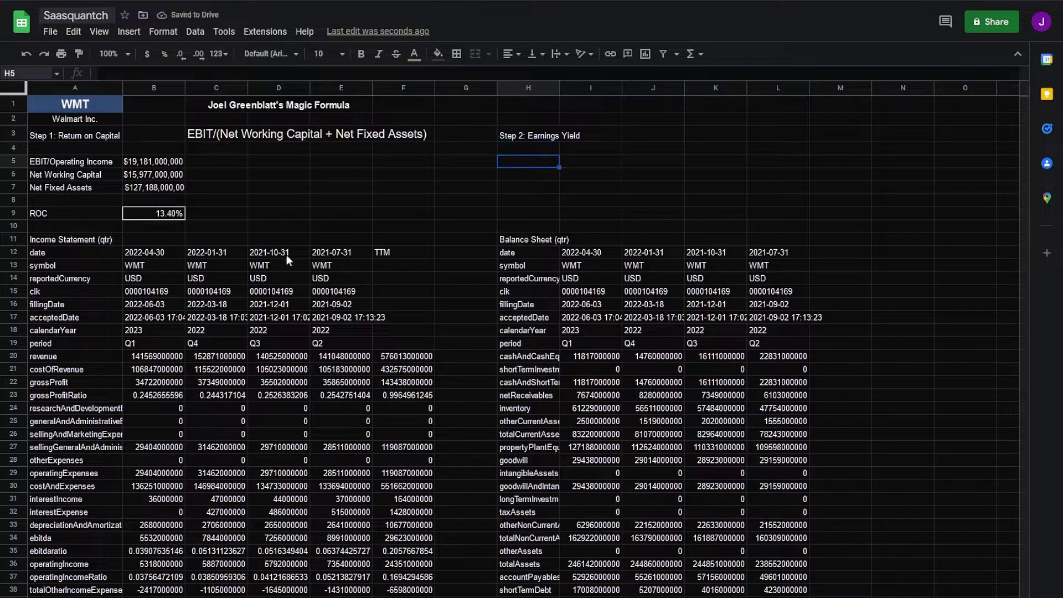
# Step: Add the label "EBIT" in H5 and link I5 to the EBIT figure with =B5
pyautogui.write('EBIT')
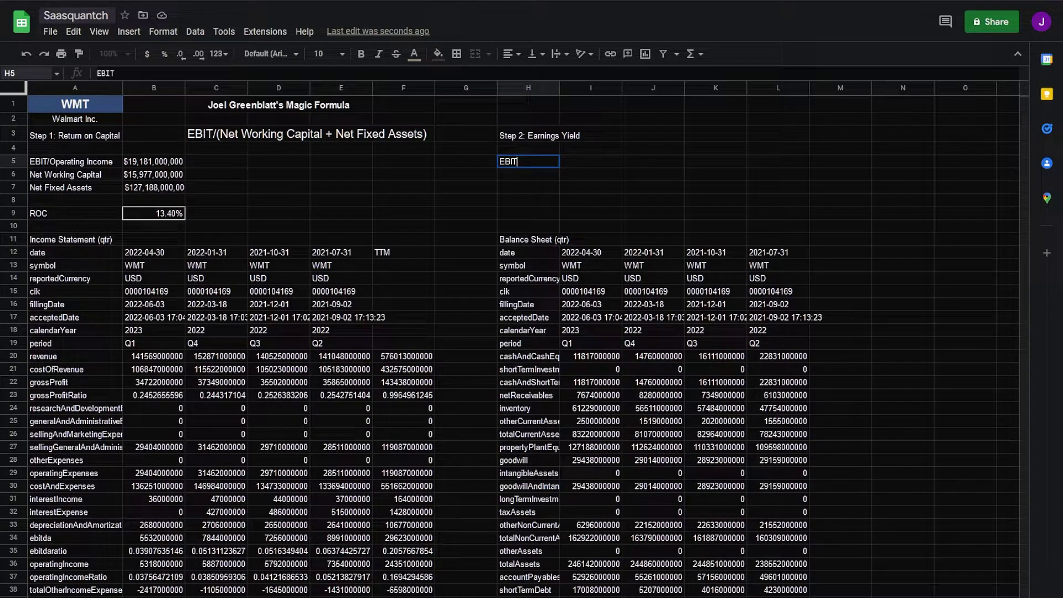
pyautogui.press('Tab')
pyautogui.write('=')
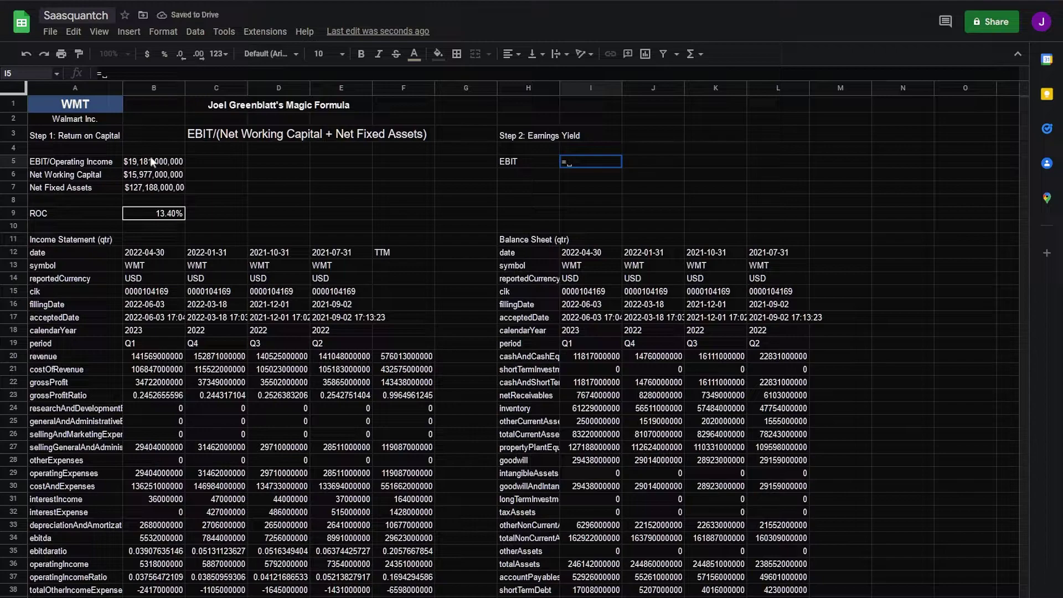
pyautogui.click(151, 157)
pyautogui.press('Return')
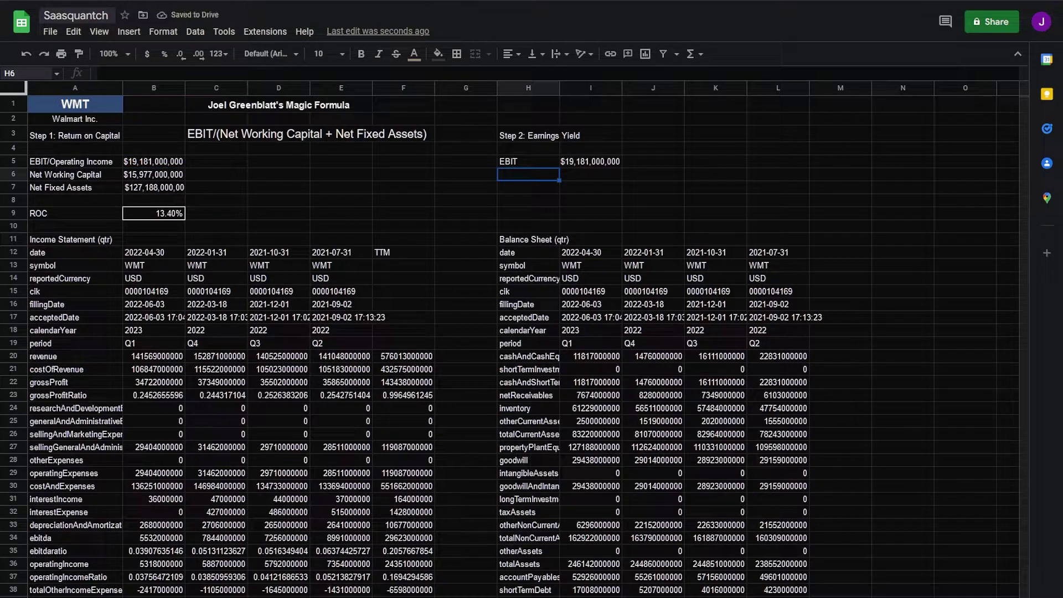
# Step: Add the label "Enterprise Value" in H6 and retrieve the figure in I6 with =INDEX(fmpKeyMetricsTtm(A1,1),2,11)
pyautogui.write('Enterprise Value')
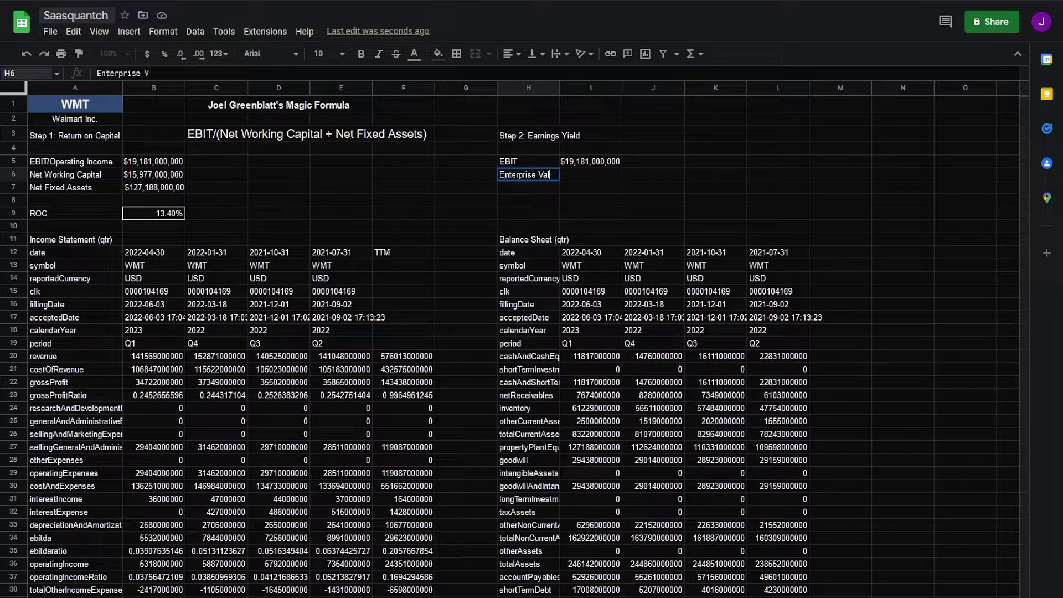
pyautogui.press('Tab')
pyautogui.write('=')
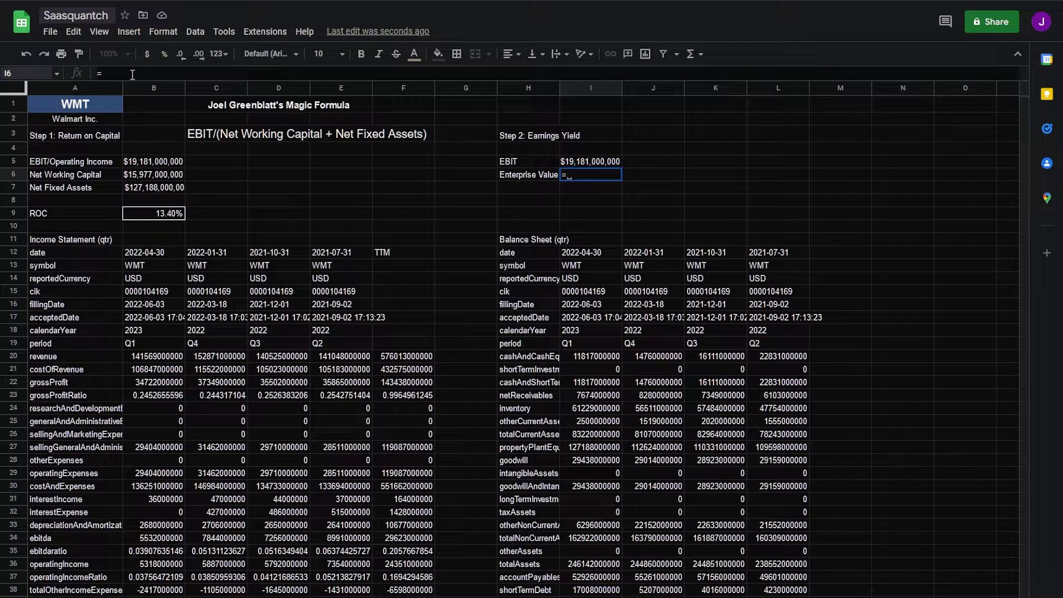
pyautogui.write('INDEX(')
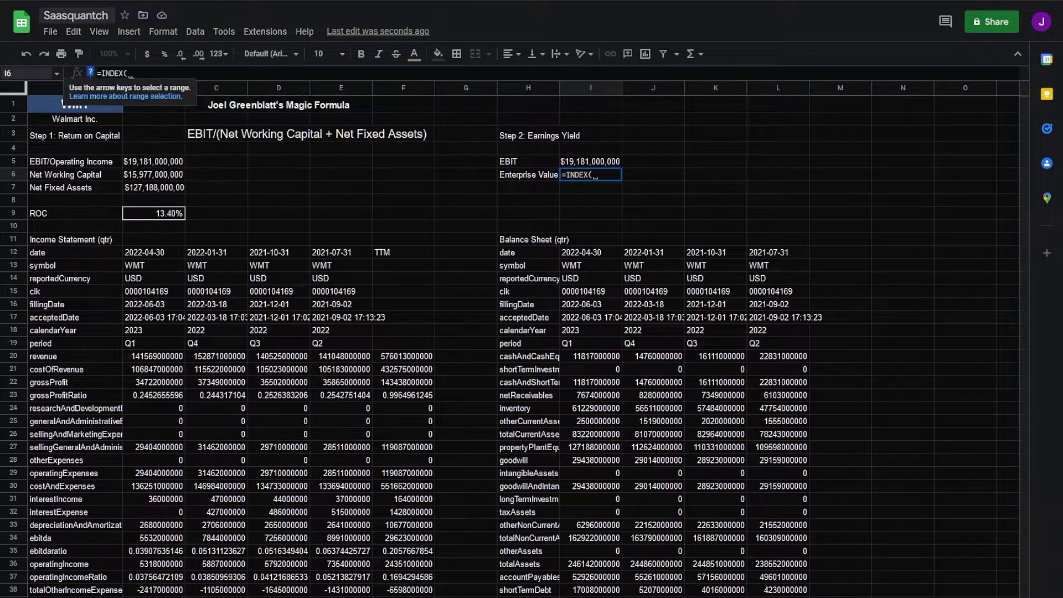
pyautogui.write('FmpKeyMetricsTtm(')
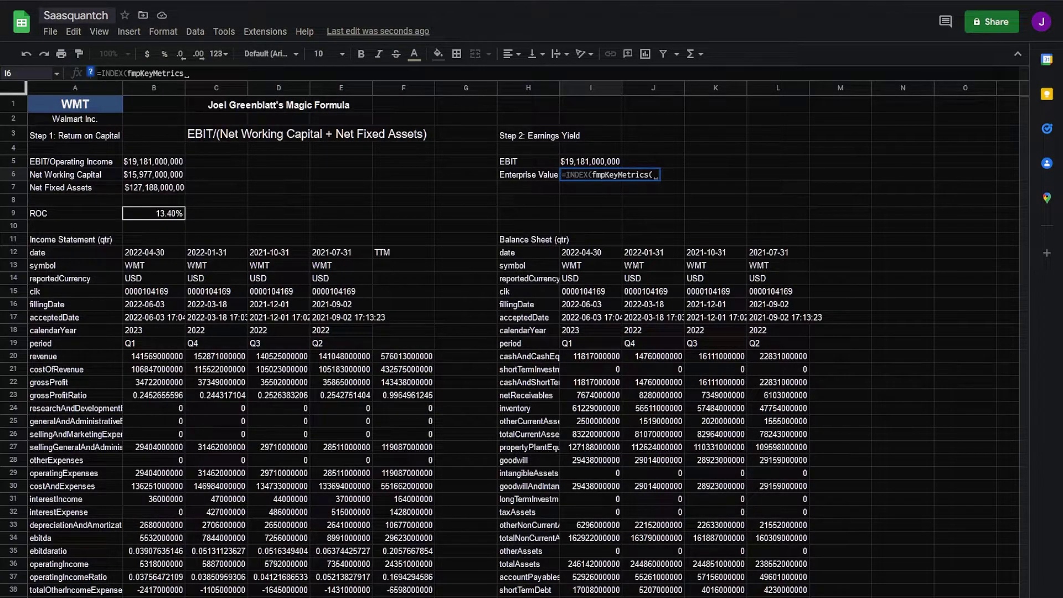
pyautogui.click(96, 98)
pyautogui.write(',1),2,11)')
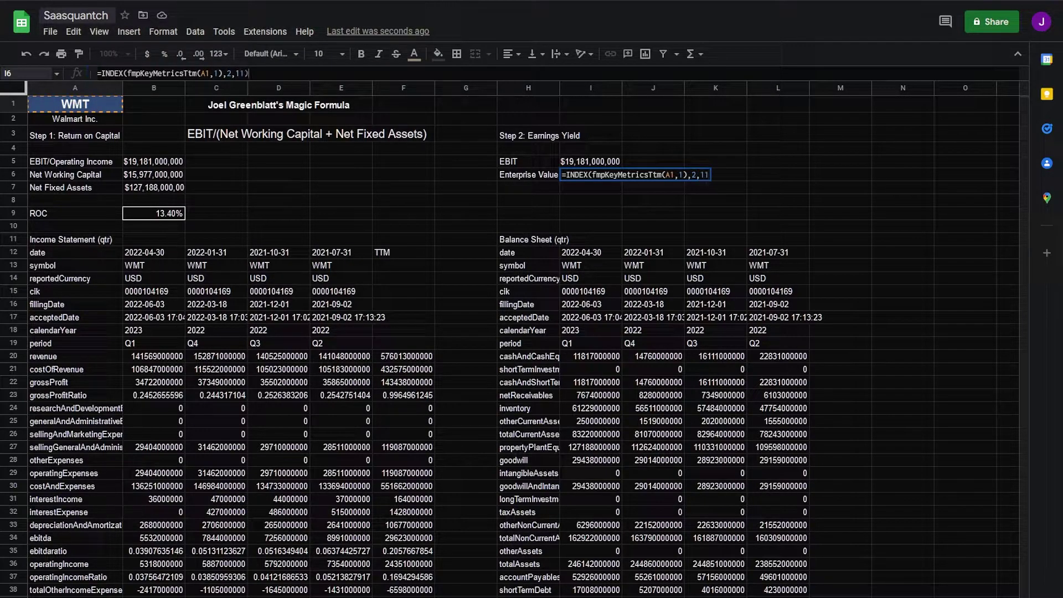
pyautogui.press('Return')
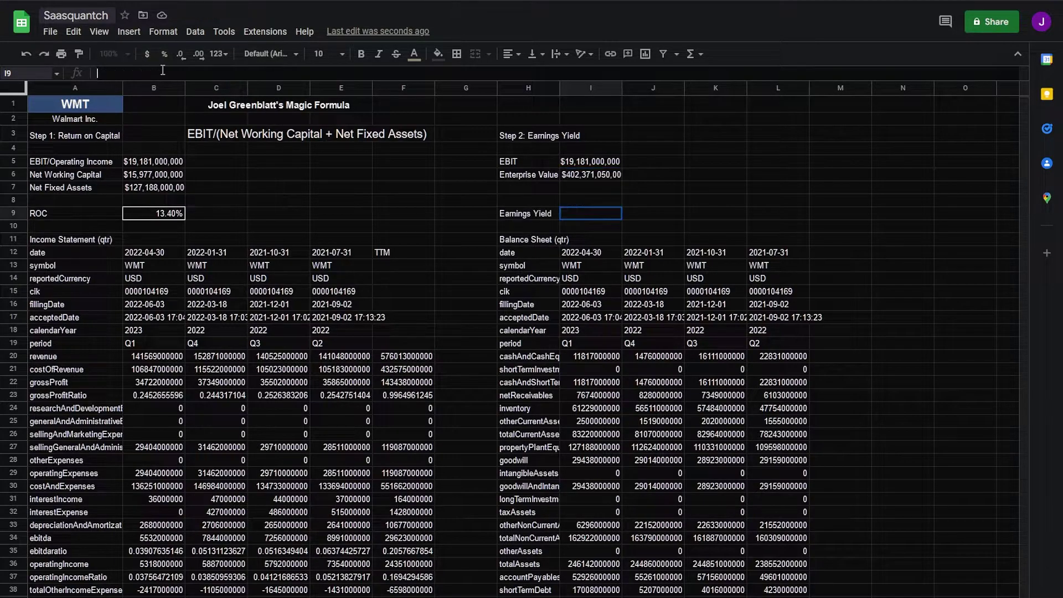
# Step: Label H9 "Earnings Yield" and calculate it in I9 with =I5/I6
pyautogui.write('=')
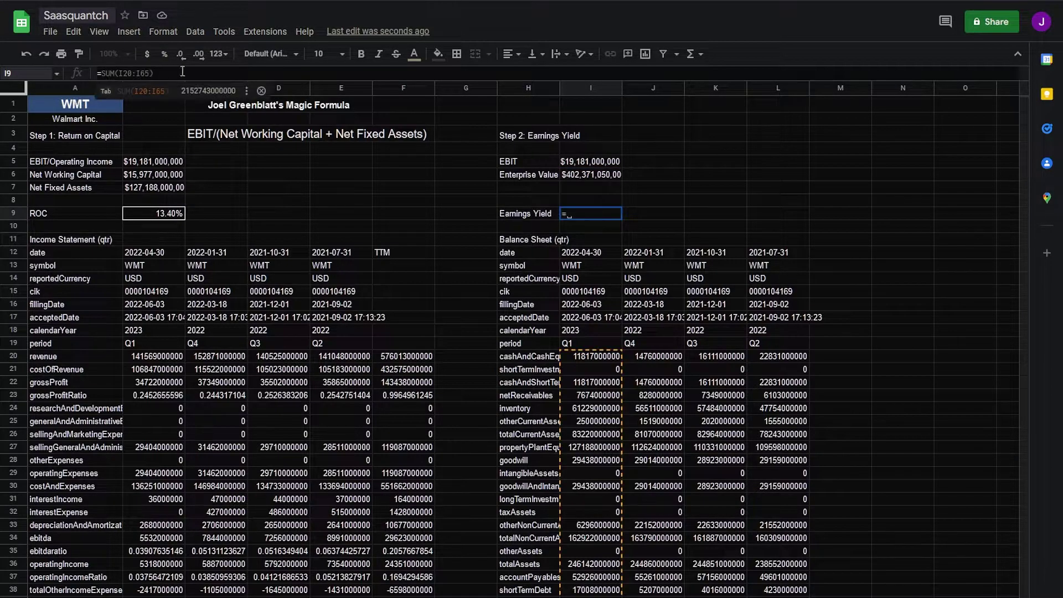
pyautogui.click(596, 161)
pyautogui.write('/')
pyautogui.click(617, 174)
pyautogui.press('Return')
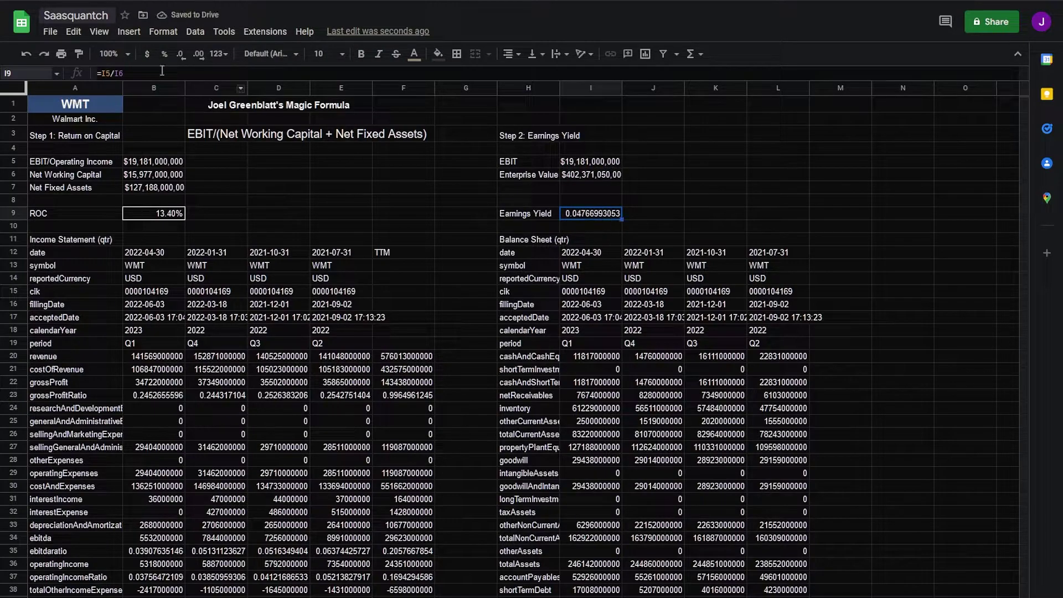
# Step: Format the earnings yield in I9 as a bordered percentage and enter the formula caption "EBIT/Enterprise Value" in J3
pyautogui.click(163, 54)
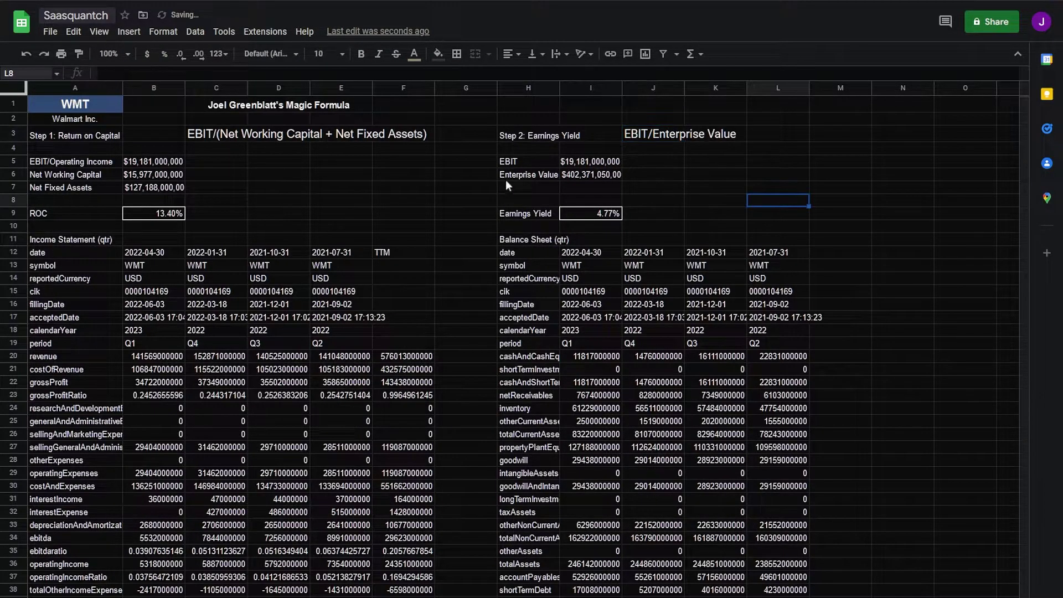
pyautogui.click(450, 188)
pyautogui.click(283, 187)
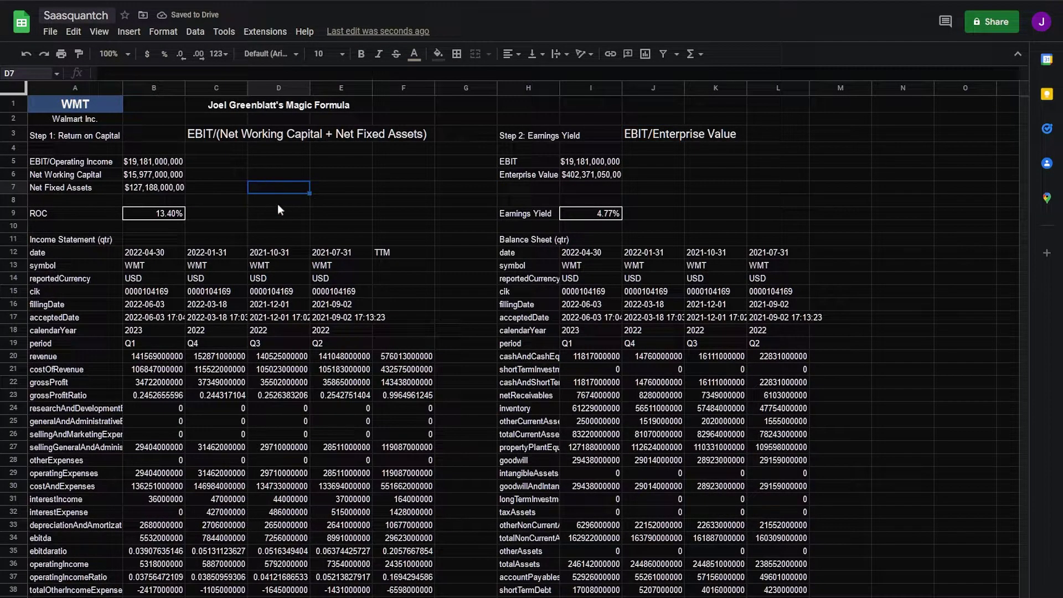
# Step: Merge D6:F9 and enter the return on capital verdict formula =IF(B9>15%,"BUY","SELL")
pyautogui.press('Right')
pyautogui.press('Left')
pyautogui.press('Down')
pyautogui.moveTo(265, 176); pyautogui.dragTo(387, 206)
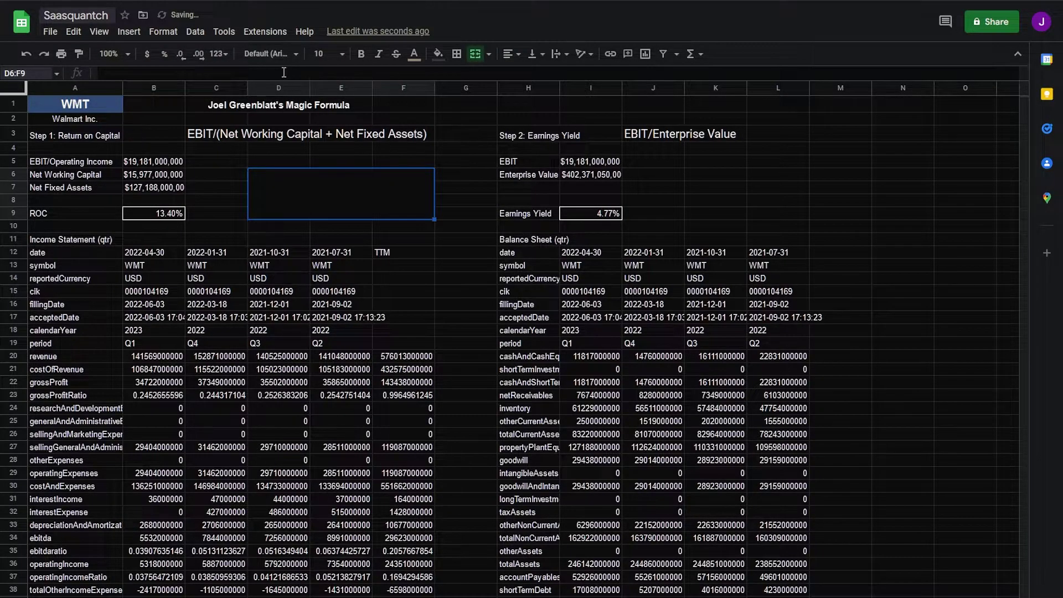
pyautogui.click(283, 72)
pyautogui.write('=IF(')
pyautogui.click(154, 214)
pyautogui.write('>15%,')
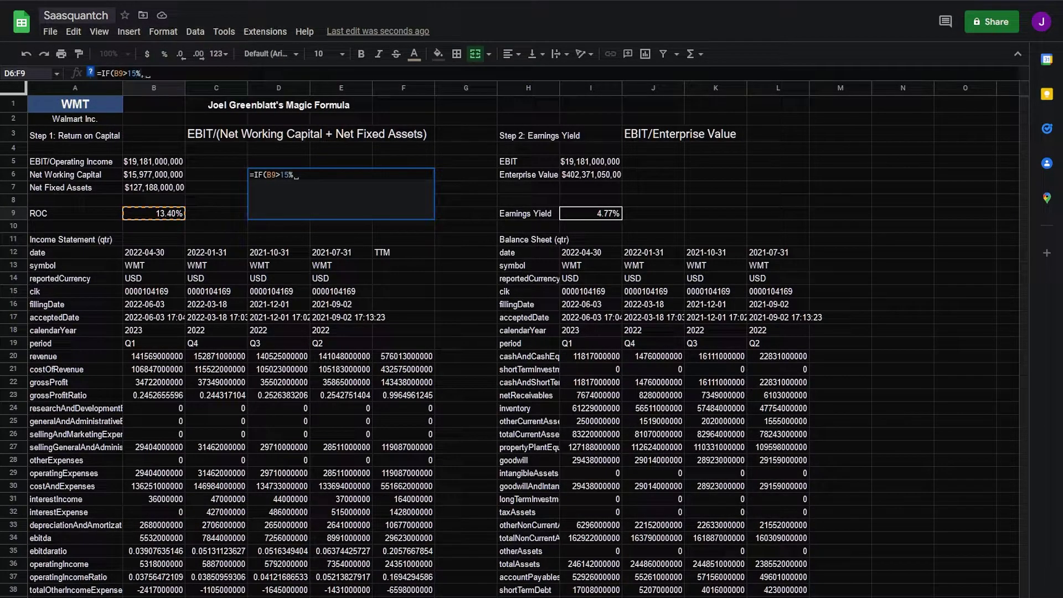
pyautogui.write('"BUY","SELL")')
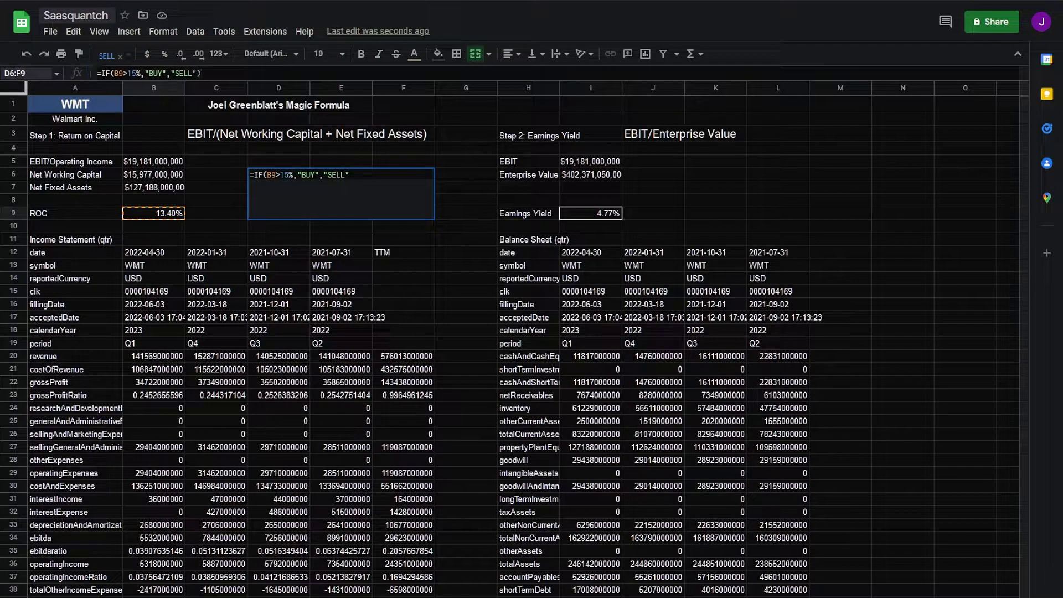
pyautogui.press('Return')
# Step: Center the return on capital verdict in its merged cell and set its font size to 14
pyautogui.click(534, 54)
pyautogui.click(550, 72)
pyautogui.click(327, 54)
pyautogui.click(319, 193)
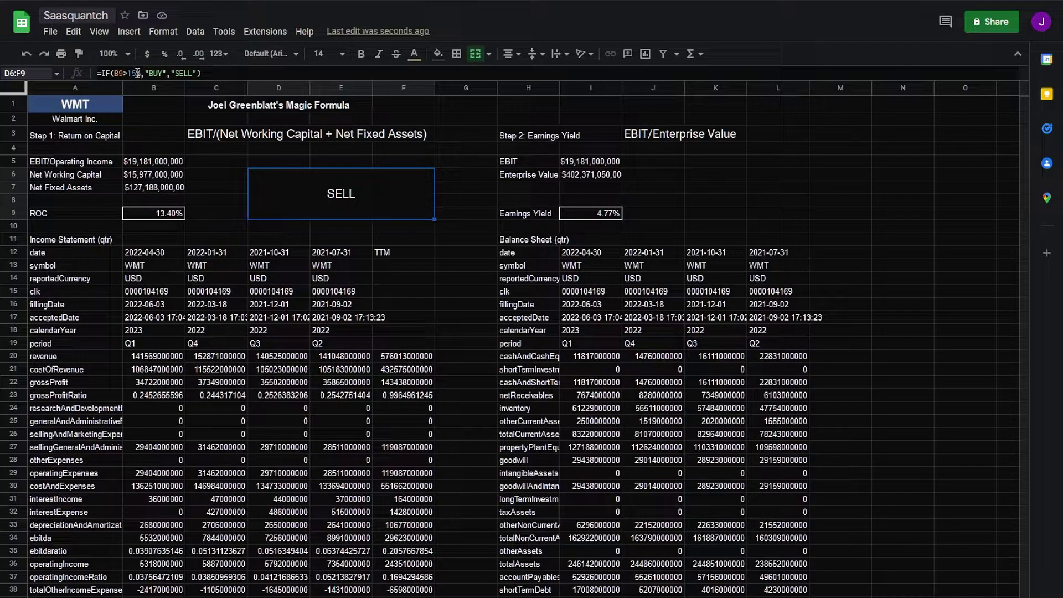
# Step: Merge K6:M9, copy the return on capital verdict into it, and change the threshold to give =IF(I9>5%,"BUY","SELL")
pyautogui.click(703, 183)
pyautogui.click(791, 200)
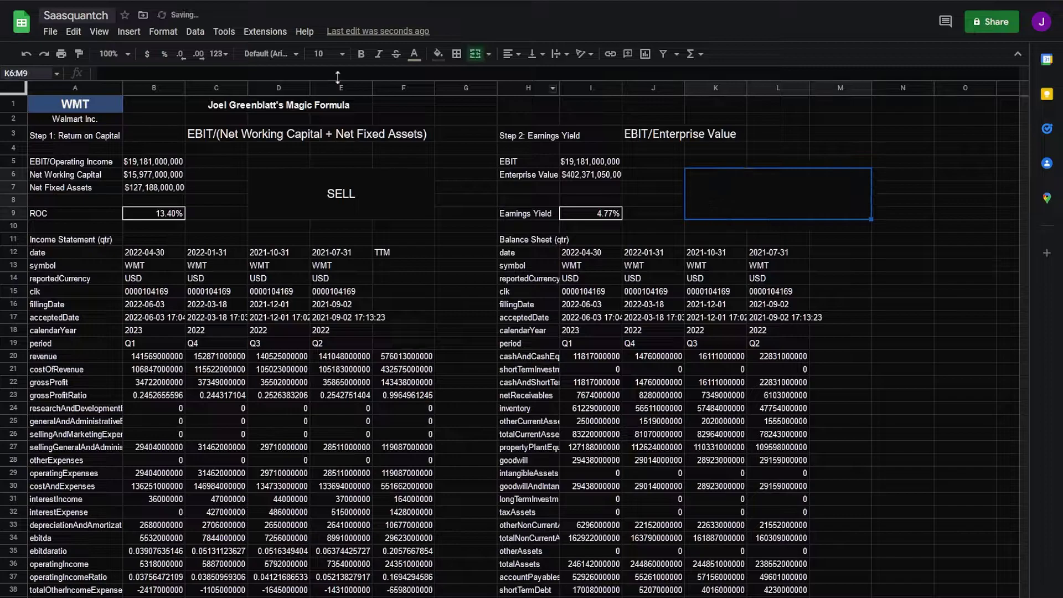
pyautogui.click(330, 194)
pyautogui.hotkey('ctrl', 'c')
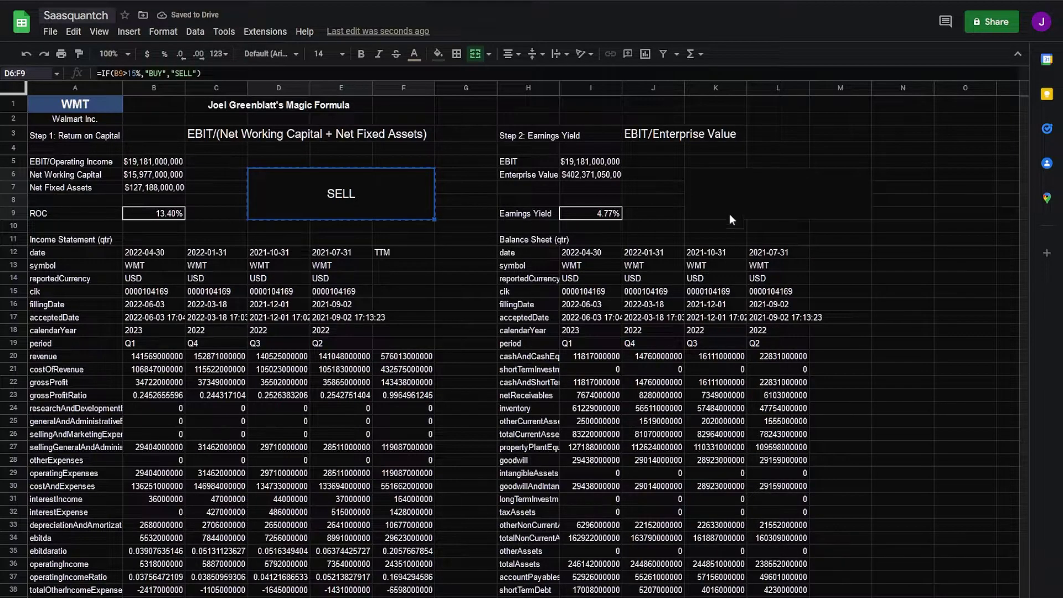
pyautogui.click(721, 205)
pyautogui.hotkey('ctrl', 'v')
pyautogui.click(131, 73)
pyautogui.press('BackSpace')
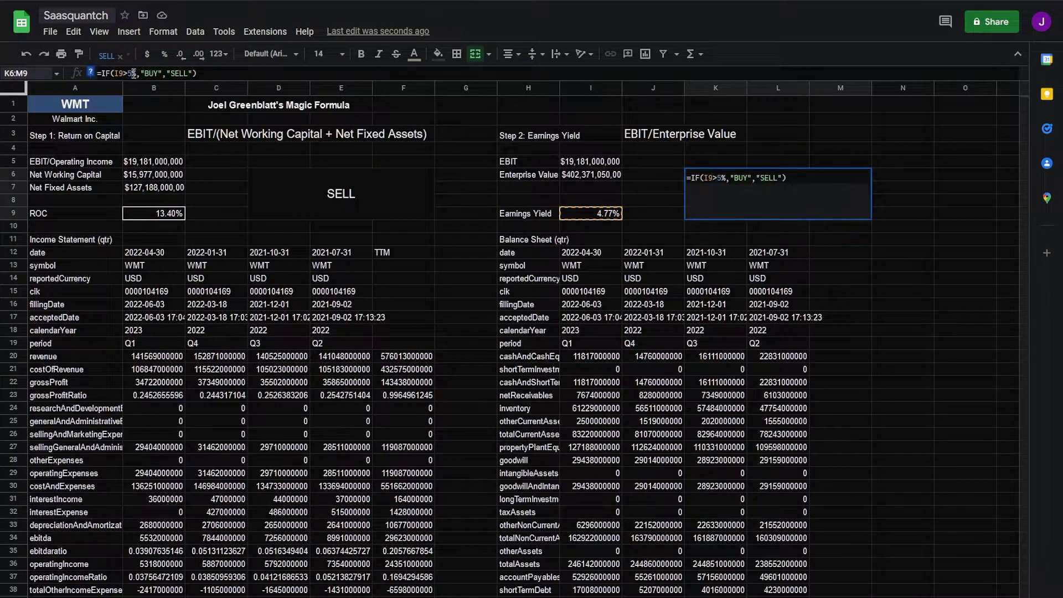
# Step: Add conditional formatting rules for D6:F9 showing text exactly "SELL" in bold pink and text exactly "BUY" in bold green
pyautogui.click(360, 177)
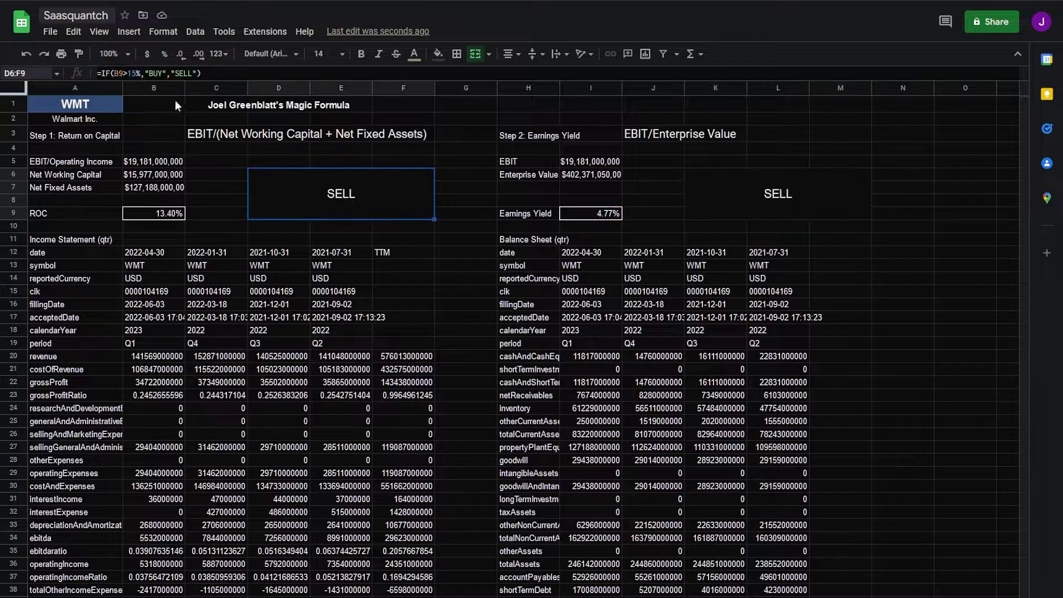
pyautogui.click(161, 32)
pyautogui.click(213, 245)
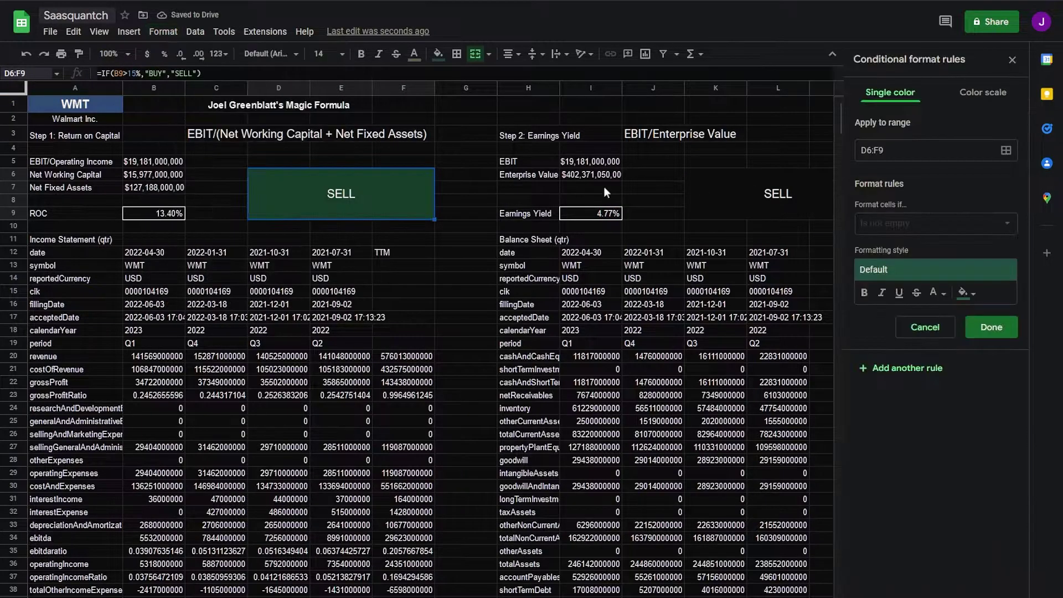
pyautogui.click(720, 189)
pyautogui.click(936, 223)
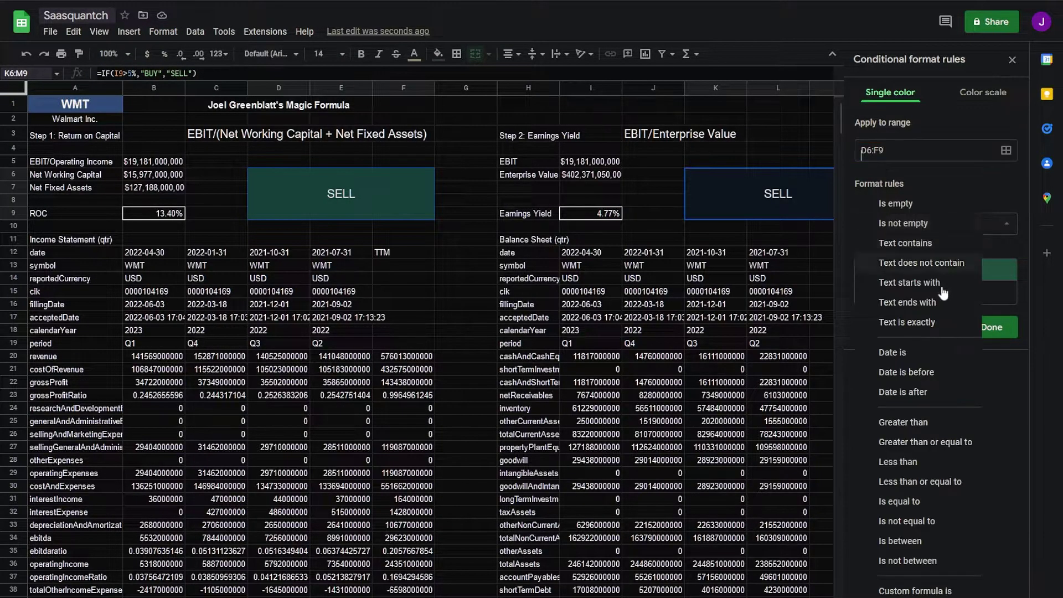
pyautogui.click(903, 325)
pyautogui.write('SELL')
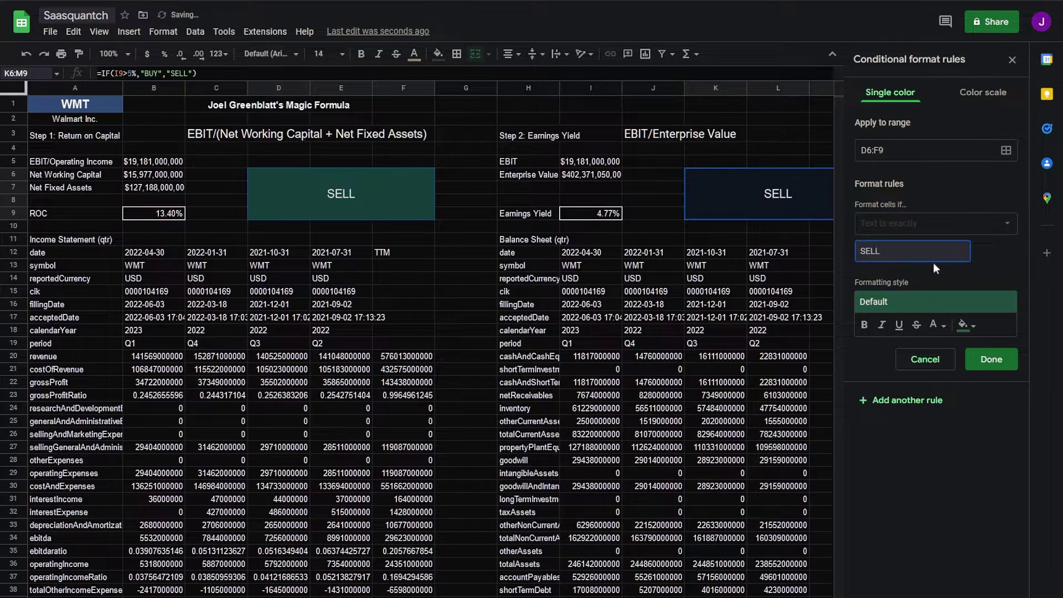
pyautogui.click(936, 325)
pyautogui.click(822, 405)
pyautogui.click(864, 325)
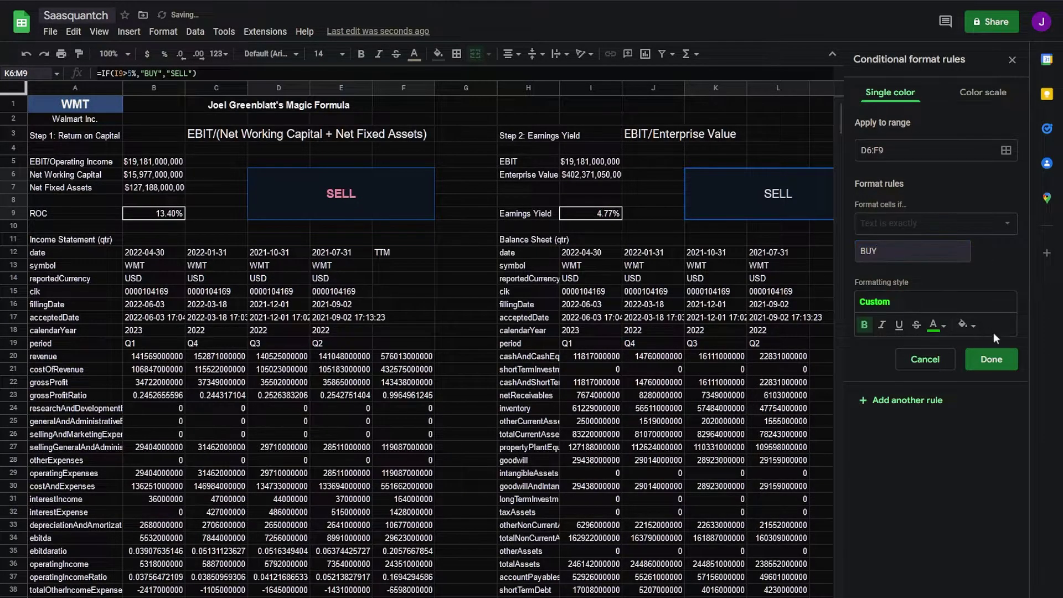
pyautogui.click(991, 359)
# Step: Close the conditional formatting rules and hide the sheet's gridlines
pyautogui.click(841, 291)
pyautogui.click(99, 31)
pyautogui.moveTo(113, 54)
pyautogui.click(345, 76)
pyautogui.press('Up')
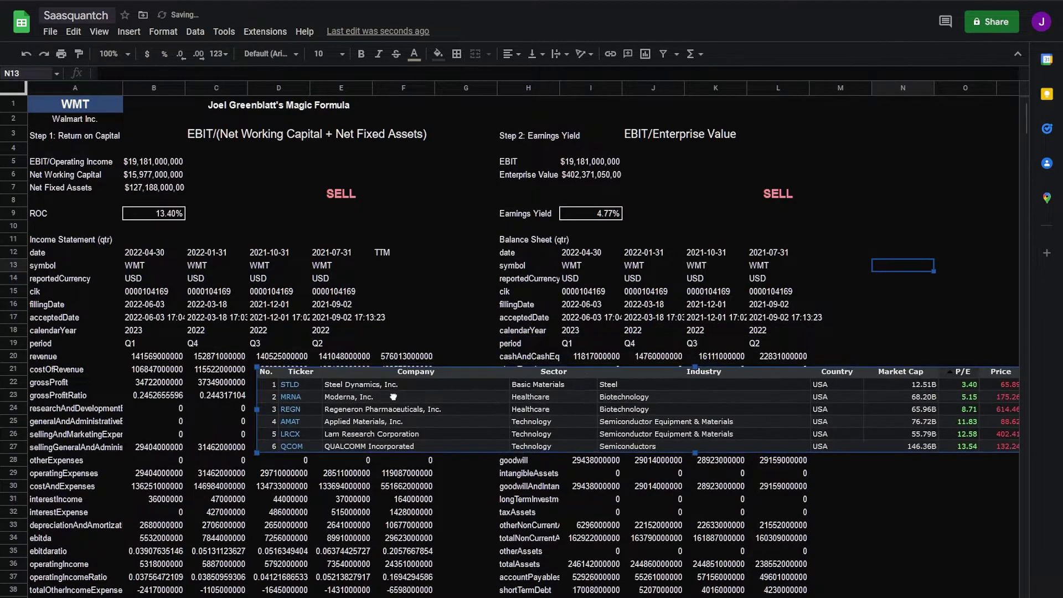
# Step: Move the stock screener image to the sheet's left edge, just below the statements' symbol row
pyautogui.moveTo(394, 397); pyautogui.dragTo(98, 261)
pyautogui.click(889, 434)
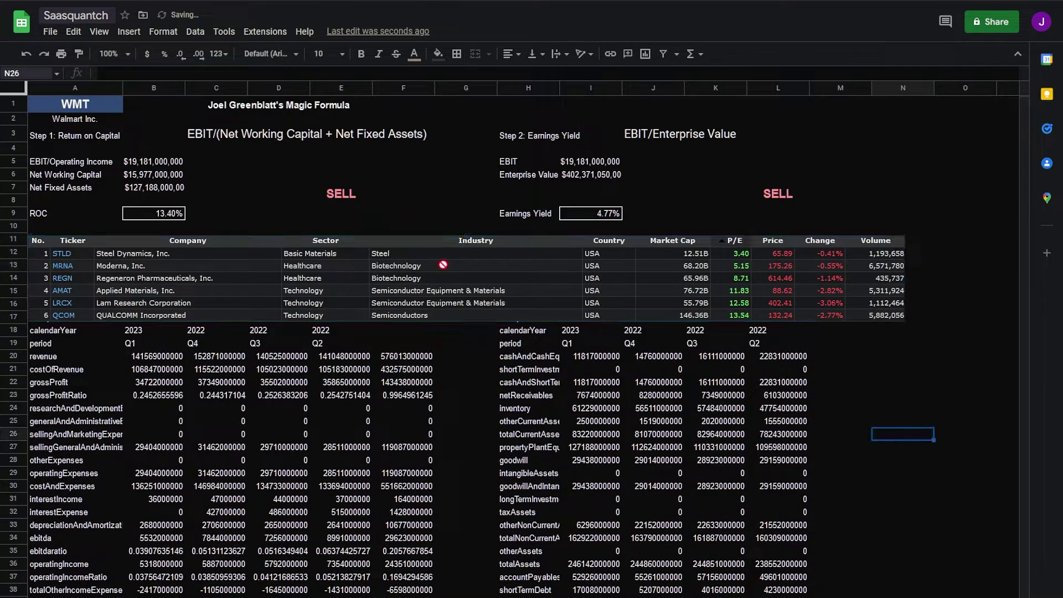
pyautogui.moveTo(394, 273); pyautogui.dragTo(394, 307)
# Step: Set the ticker in A1 to STLD to evaluate Steel Dynamics
pyautogui.click(68, 118)
pyautogui.click(77, 104)
pyautogui.write('STLD')
pyautogui.press('Return')
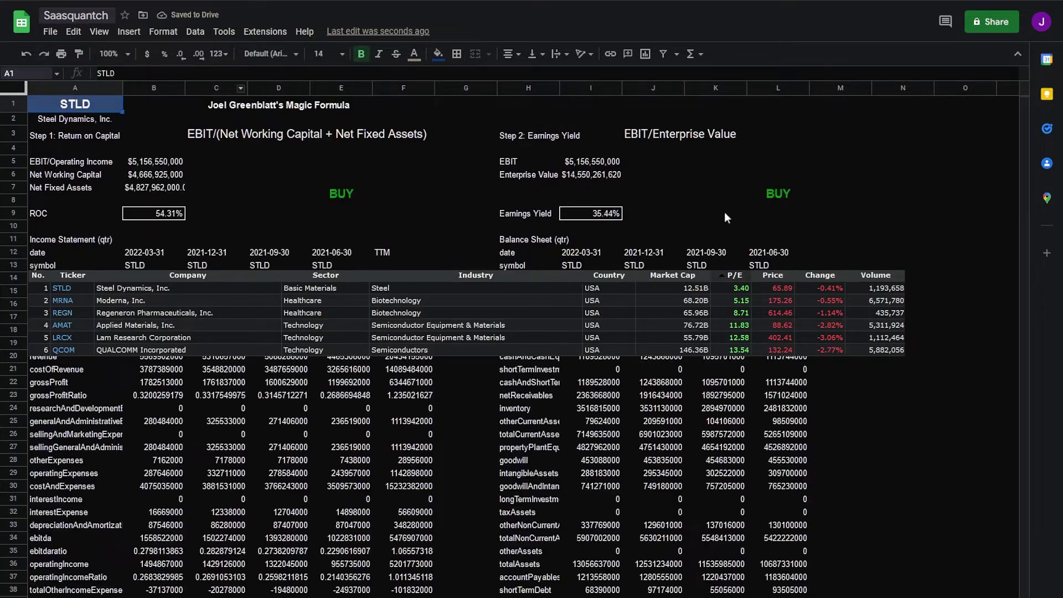
# Step: Evaluate Moderna and Regeneron by entering MRNA and REGN in turn as the ticker in A1
pyautogui.write('MRNA')
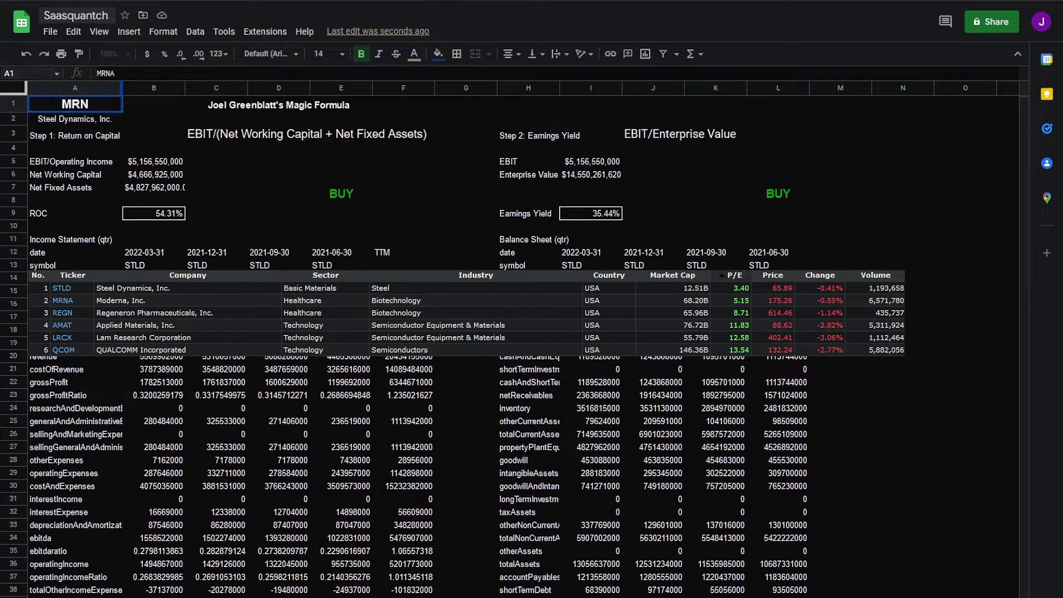
pyautogui.press('Tab')
pyautogui.click(106, 104)
pyautogui.write('REGN')
pyautogui.press('Return')
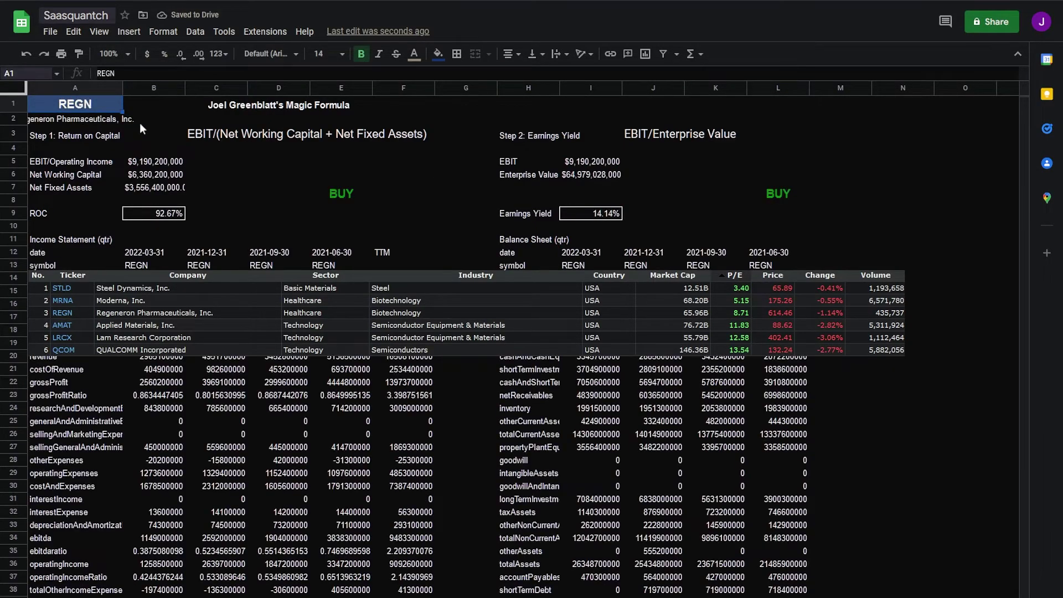
# Step: Evaluate the three remaining screener stocks by entering AMAT, LRCX and QCOM in turn as the ticker in A1
pyautogui.write('AMAT')
pyautogui.press('Return')
pyautogui.write('LRCX')
pyautogui.press('Tab')
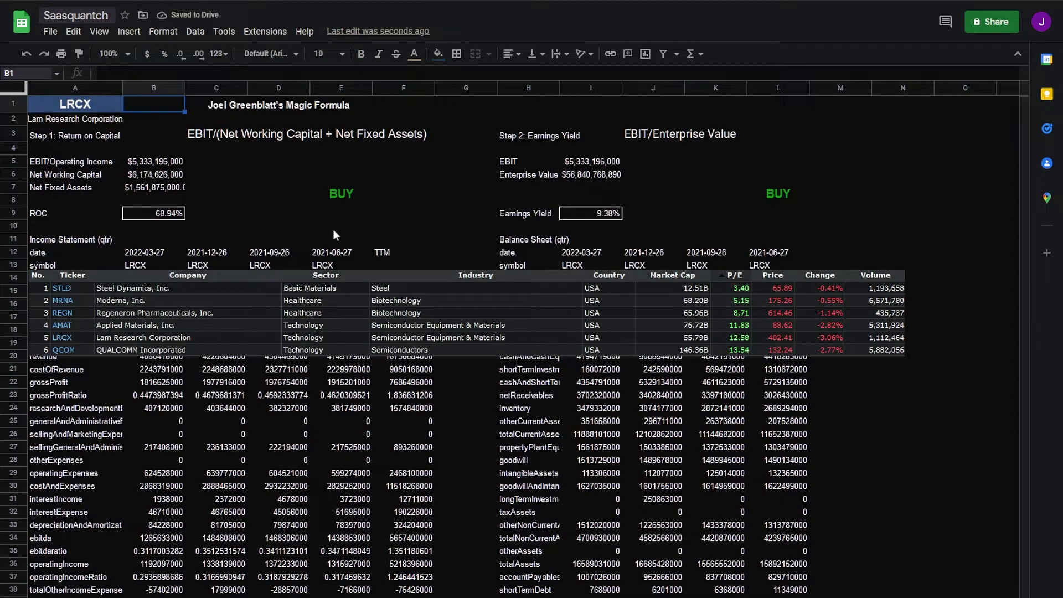
pyautogui.press('Left')
pyautogui.write('QCOM')
pyautogui.press('Tab')
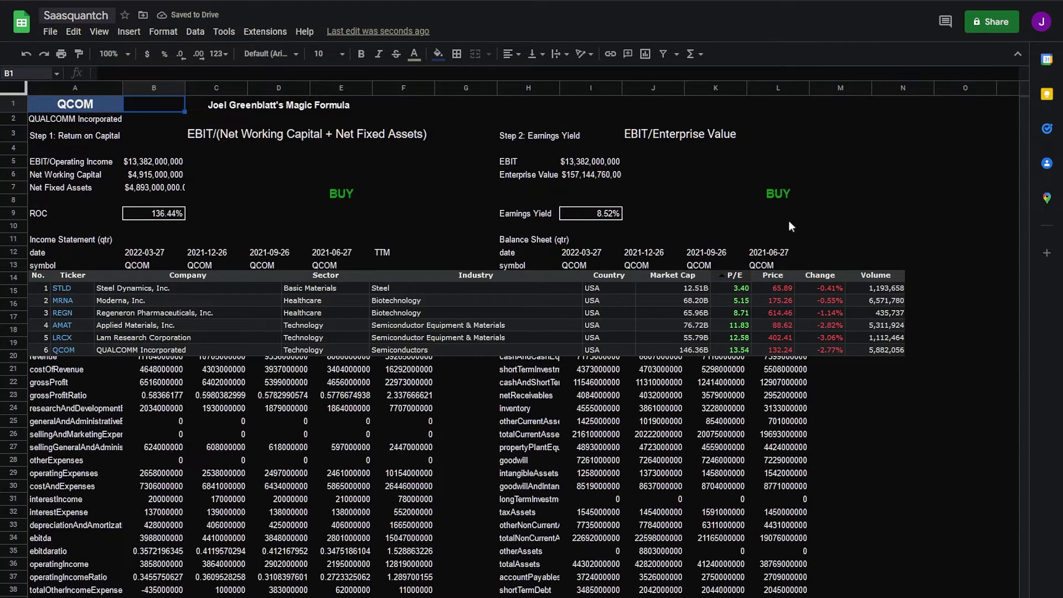